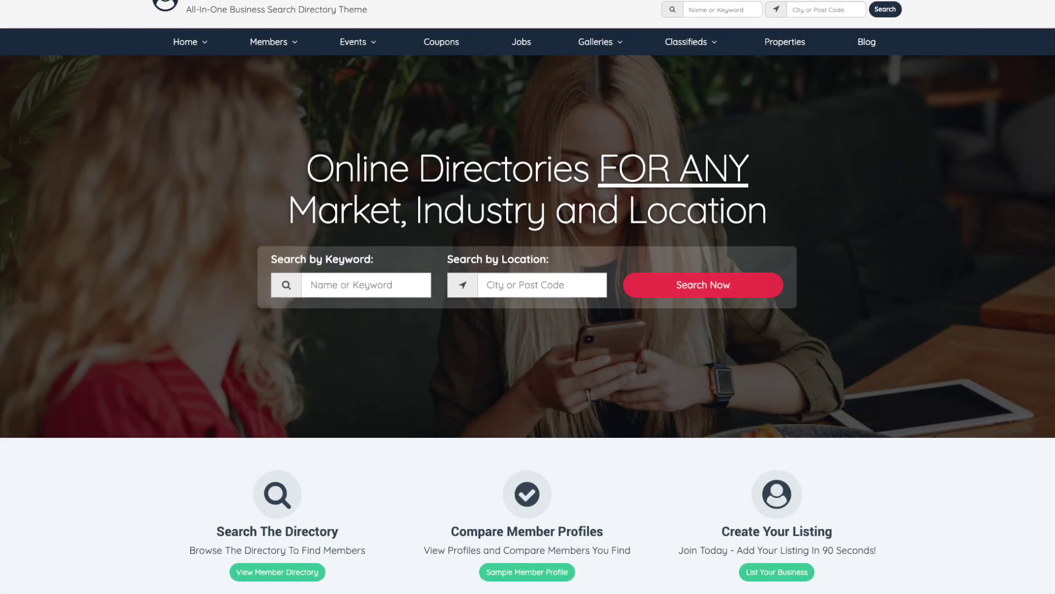
scroll(528, 297, "down", 6)
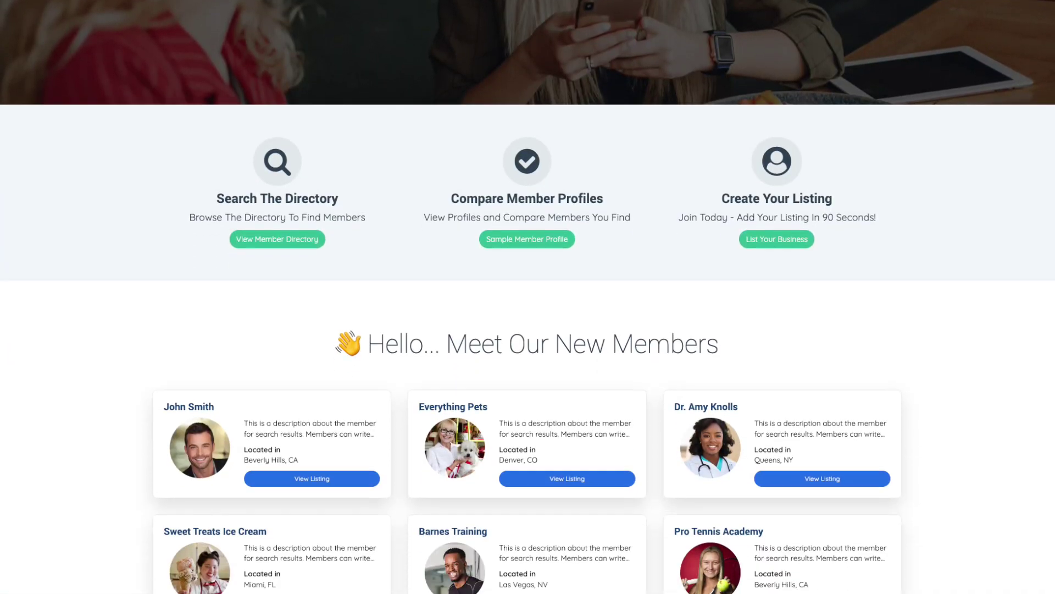
scroll(528, 297, "down", 6)
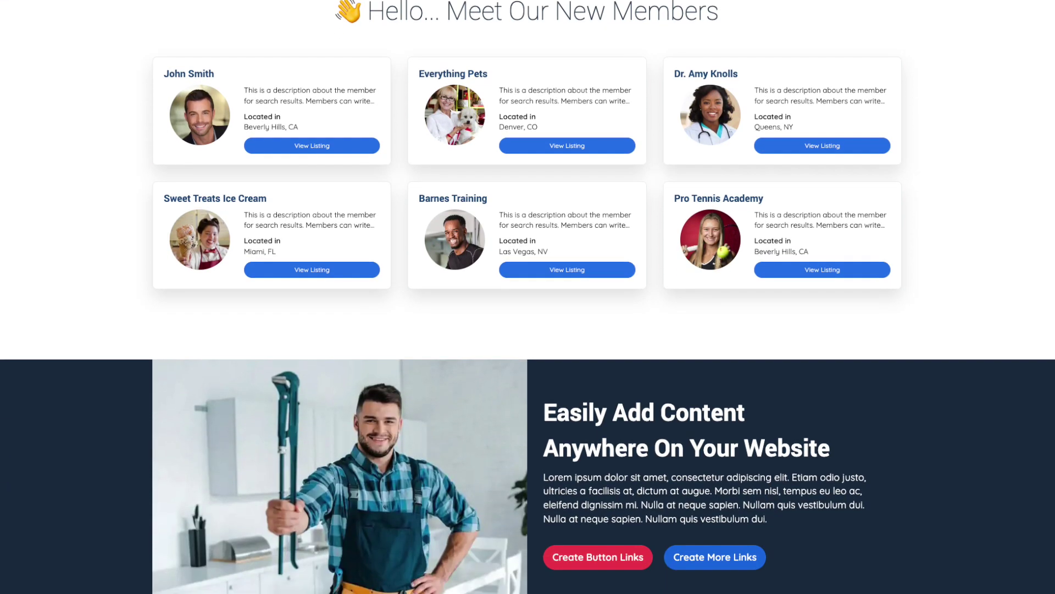
scroll(527, 297, "down", 6)
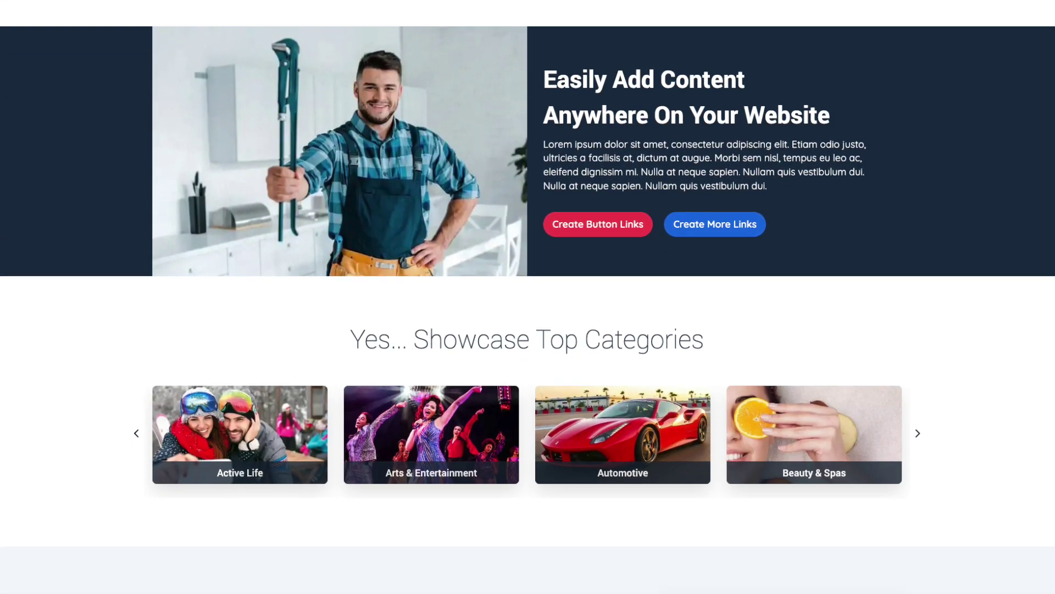
scroll(528, 297, "down", 6)
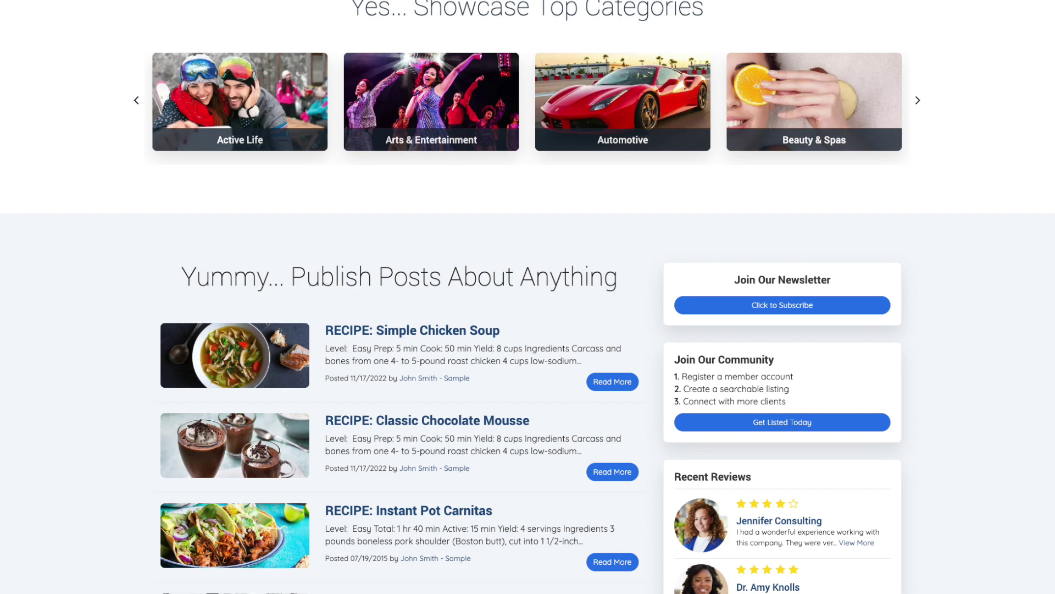
scroll(528, 297, "down", 6)
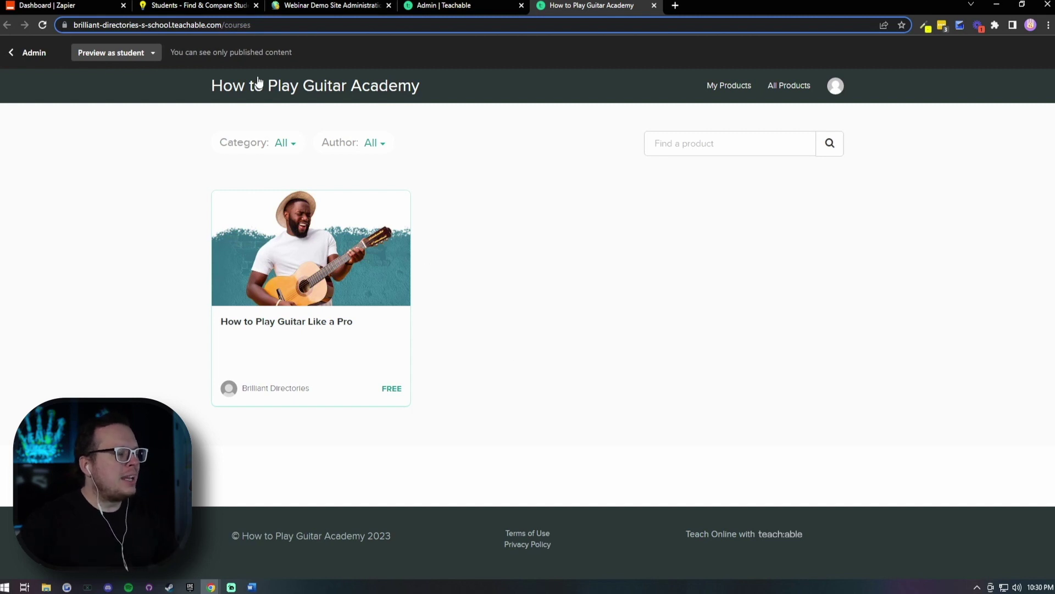
Switch to the 'Students - Find & Compare' tab listing 68 student results
left_click(219, 8)
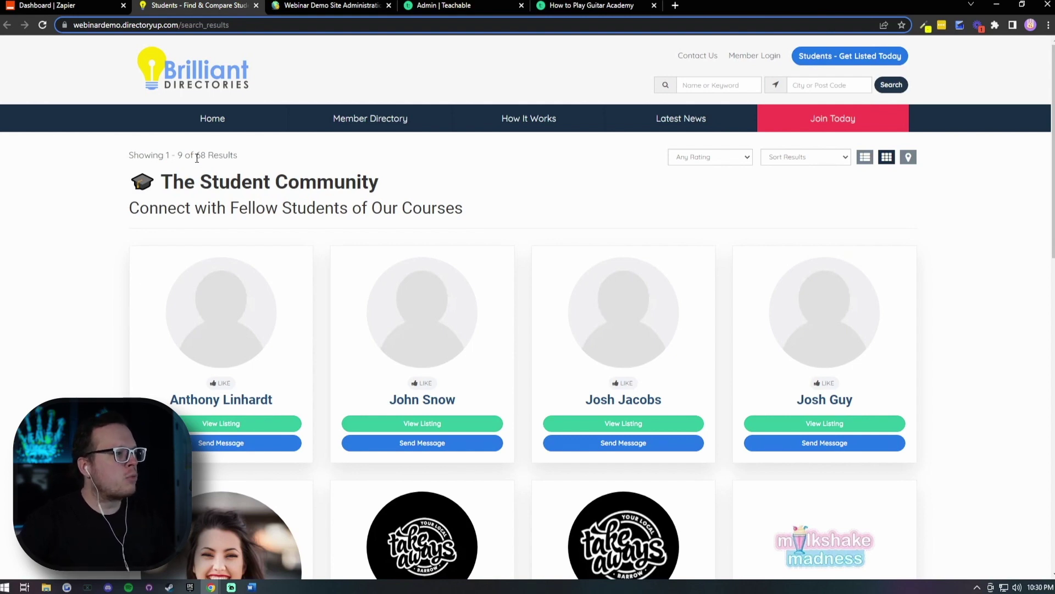
Look over the student results, then move to the Zapier dashboard's Make a Zap page
left_click(105, 288)
scroll(105, 290, "down", 3)
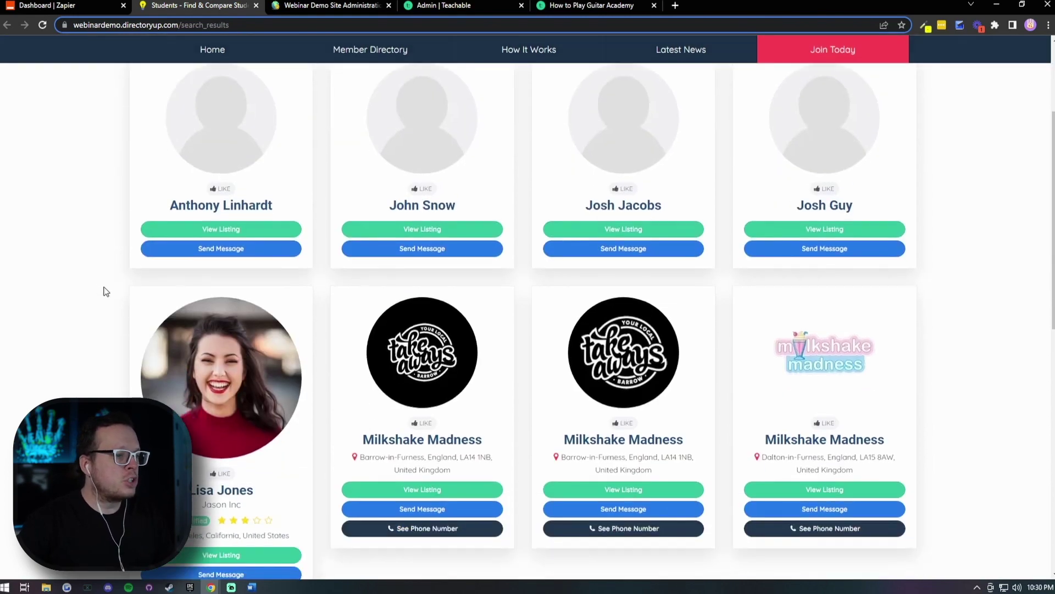
scroll(105, 291, "up", 3)
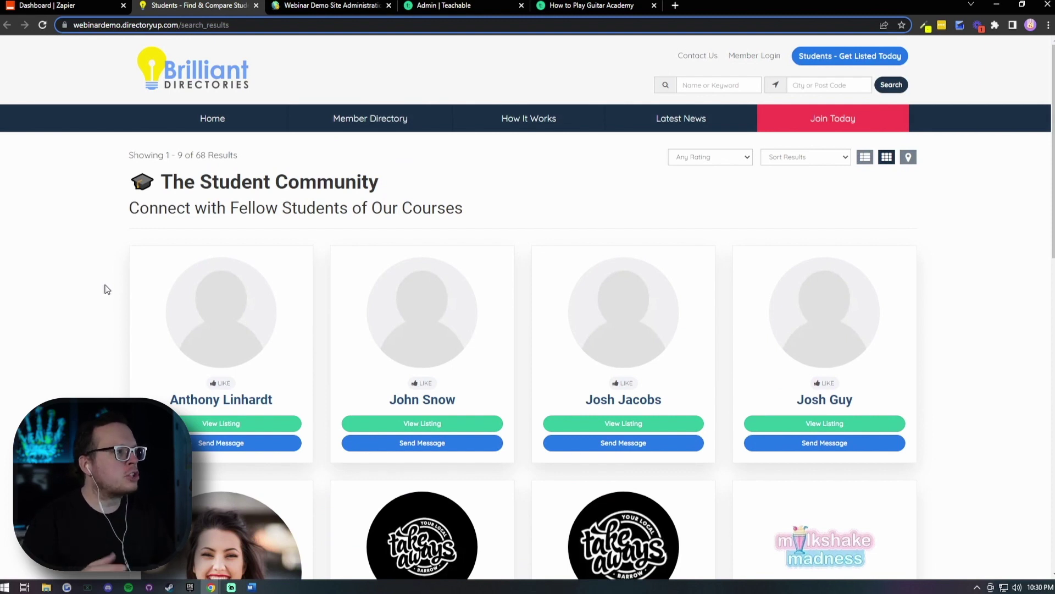
left_click(79, 8)
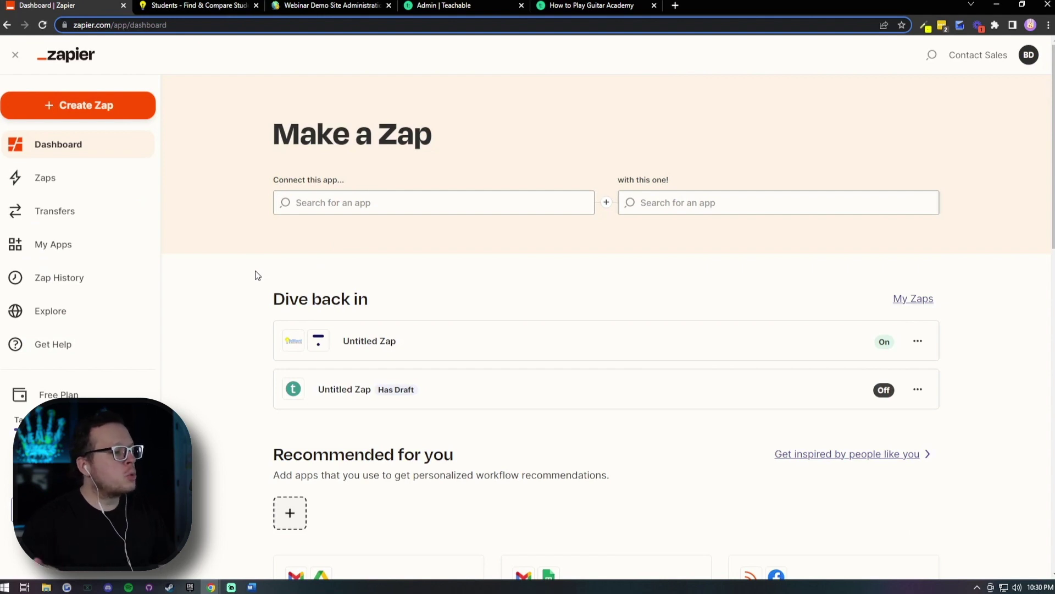
Create a new zap with Teachable as the trigger app and New User as the event
left_click(98, 110)
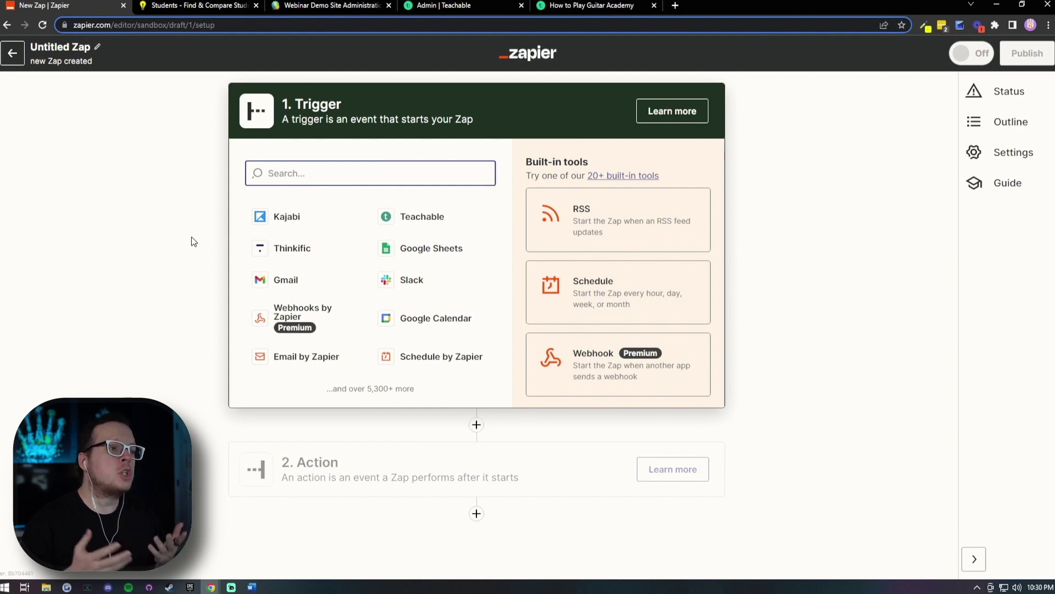
left_click(395, 220)
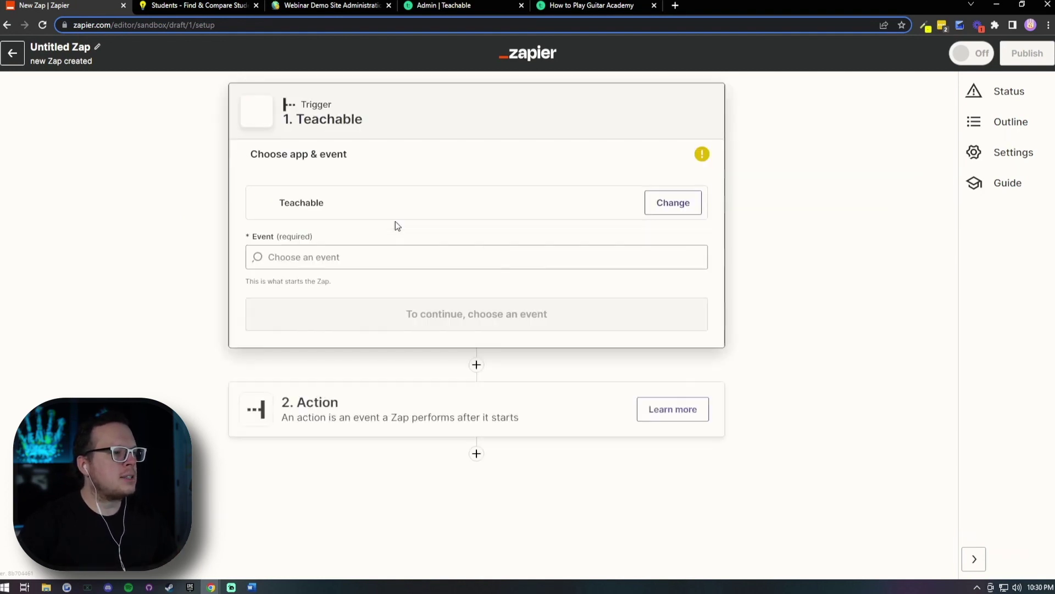
left_click(345, 264)
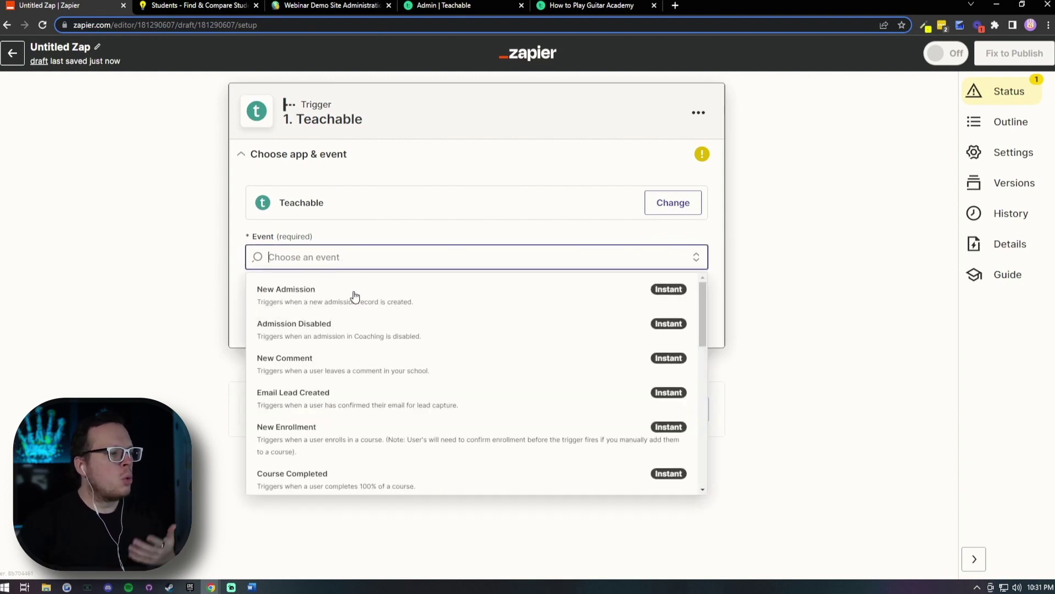
scroll(354, 296, "down", 4)
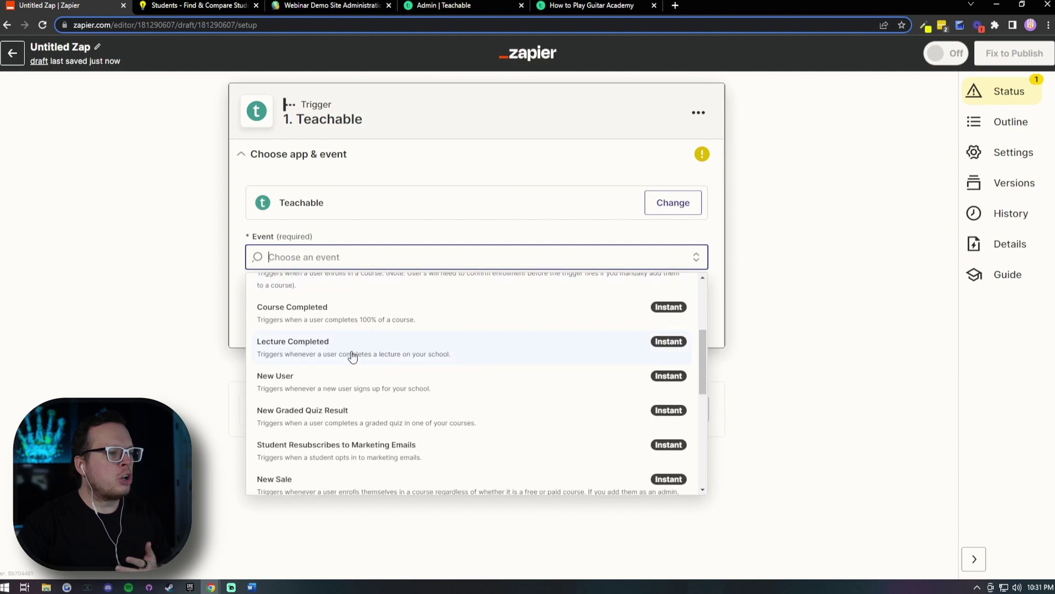
left_click(296, 388)
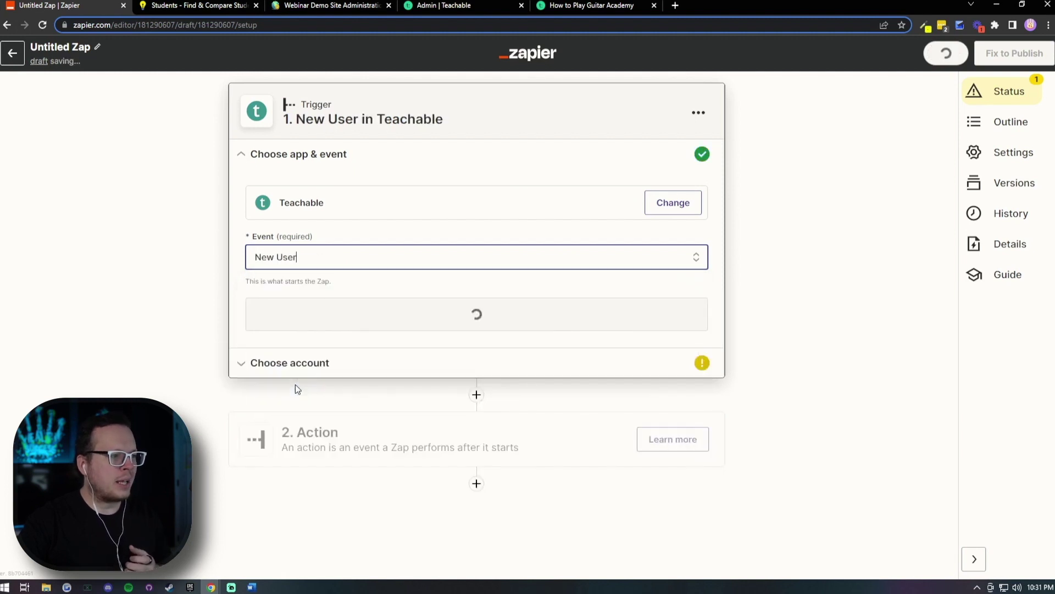
left_click(470, 315)
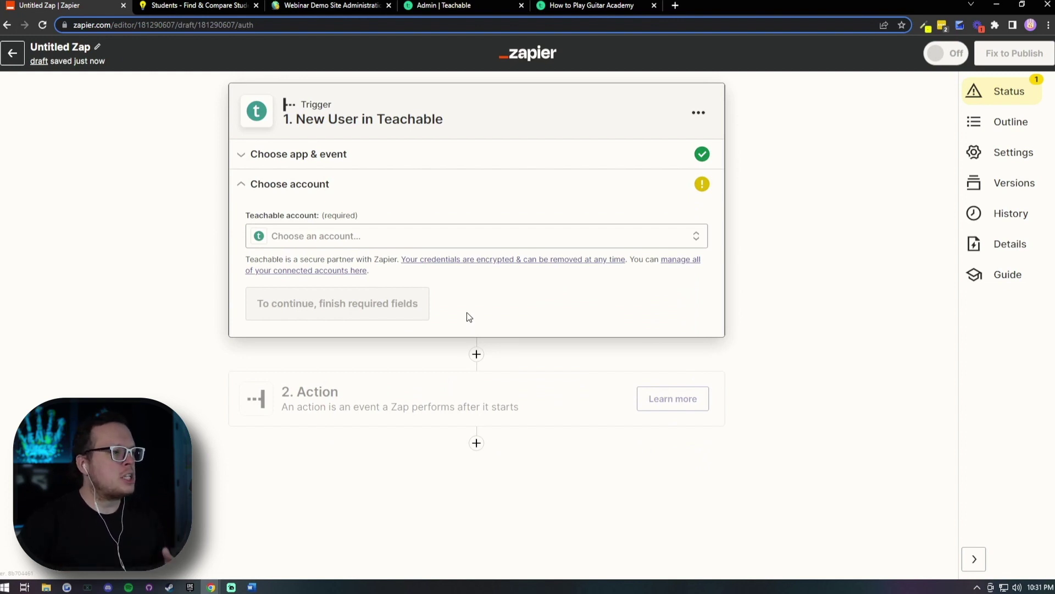
Start connecting a new Teachable account, then bring up the course's admin Pages to find the subdomain
left_click(525, 243)
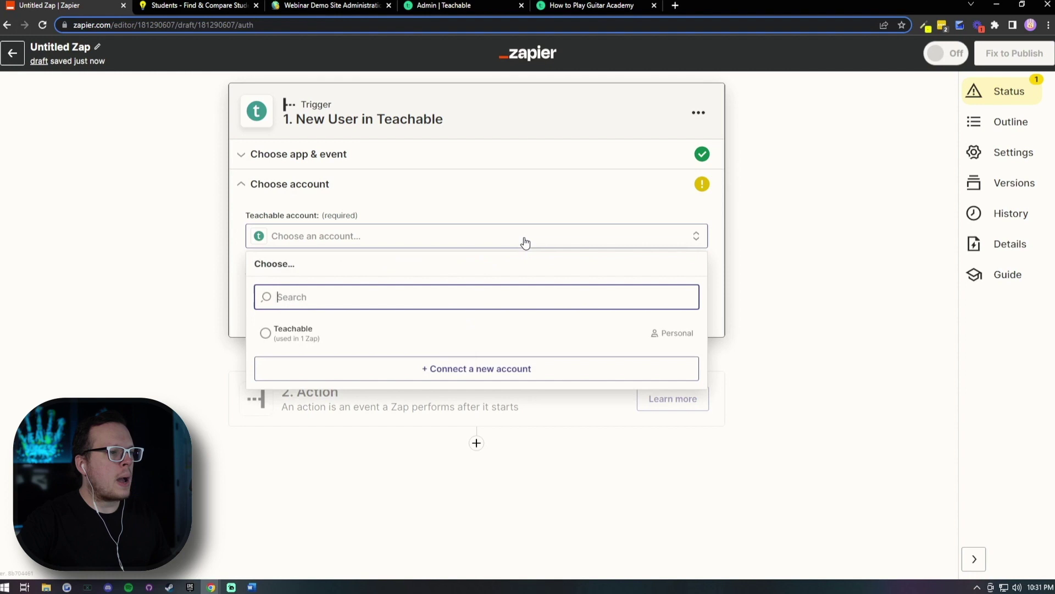
left_click(466, 372)
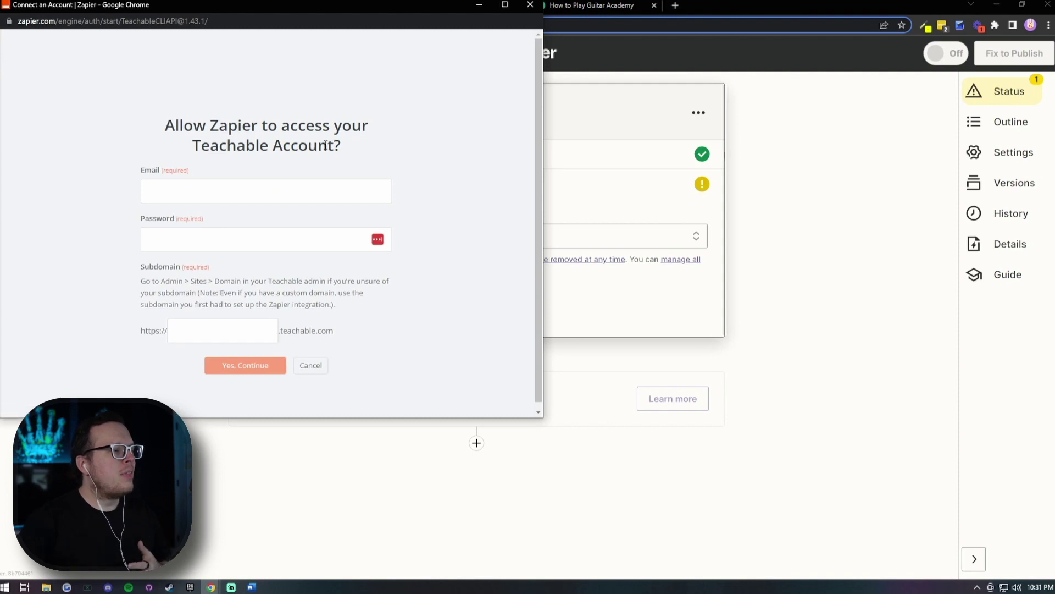
left_click_drag(264, 6, 480, 64)
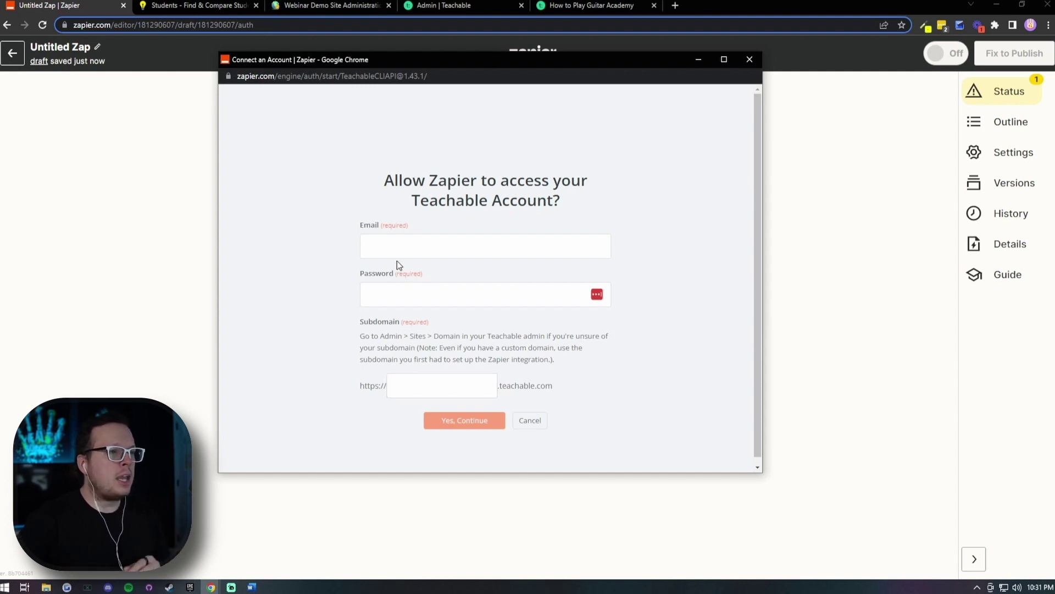
left_click(460, 6)
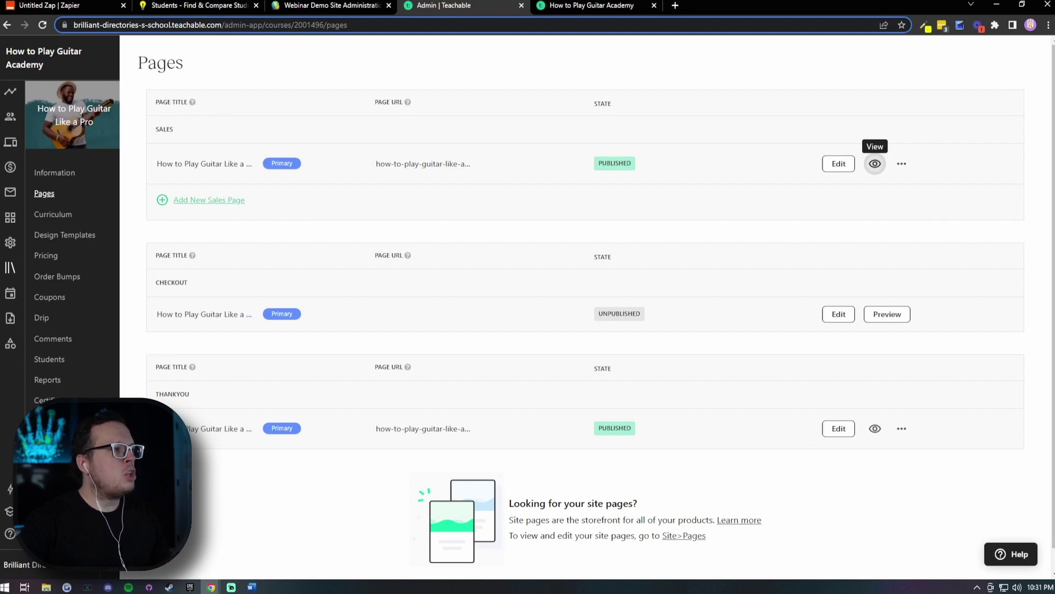
Copy the brilliant-directories-s-school subdomain from the address bar into Zapier's Subdomain field
left_click(166, 25)
left_click(165, 25)
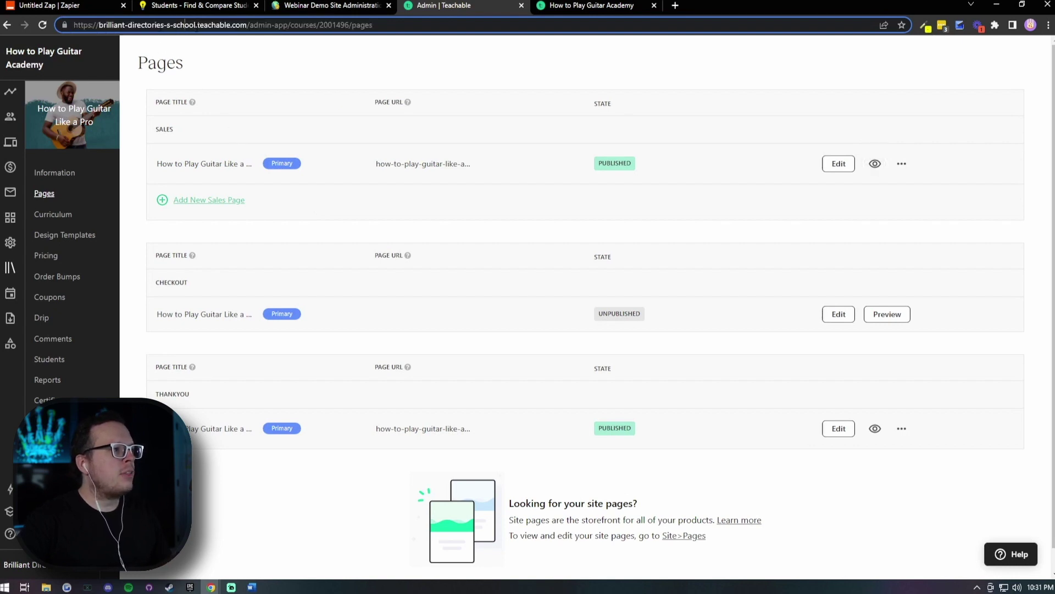
left_click_drag(193, 25, 107, 25)
left_click(196, 24)
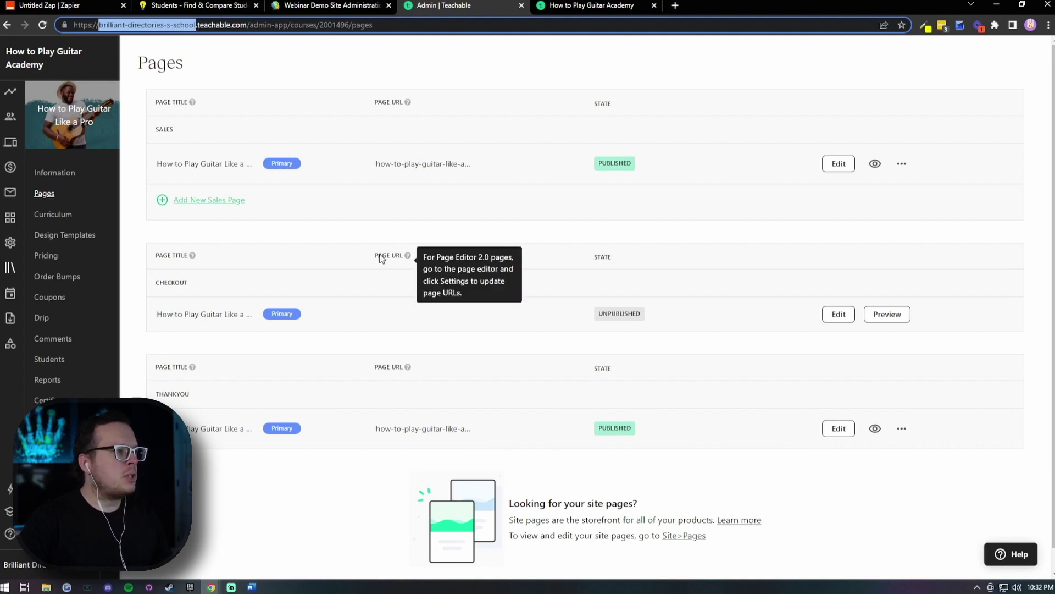
key("alt+Tab")
left_click(398, 388)
type("brilliant-directories-s-school")
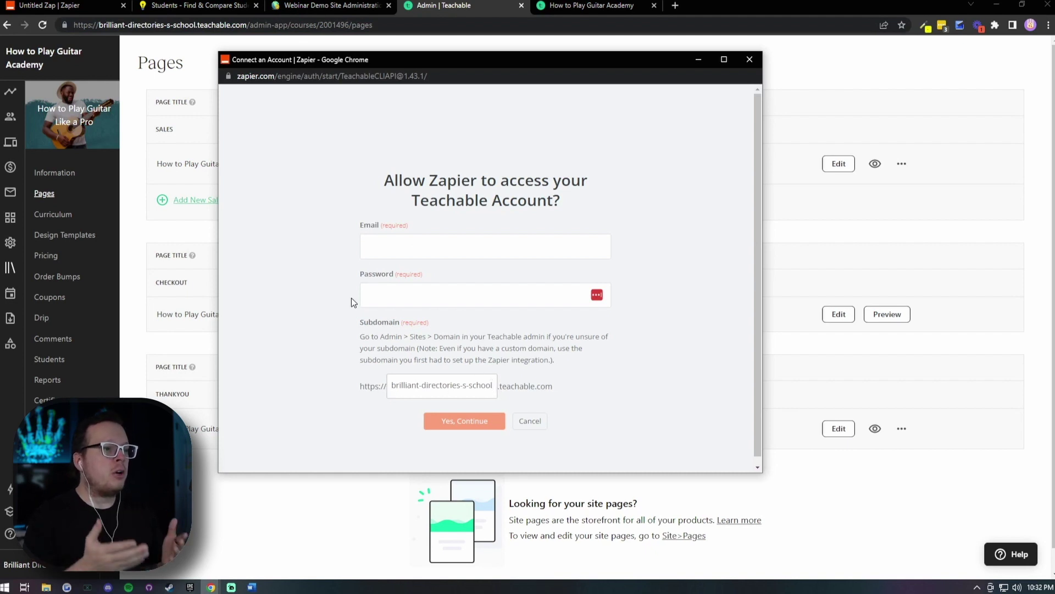
Confirm the Teachable account connection and test the trigger to fetch a sample student
left_click(453, 421)
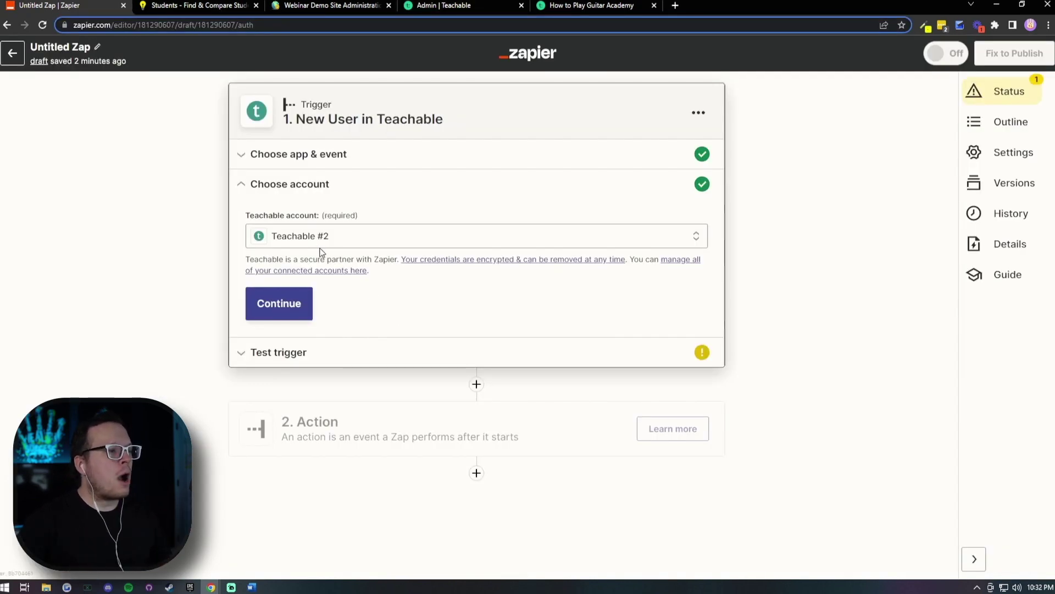
left_click(286, 305)
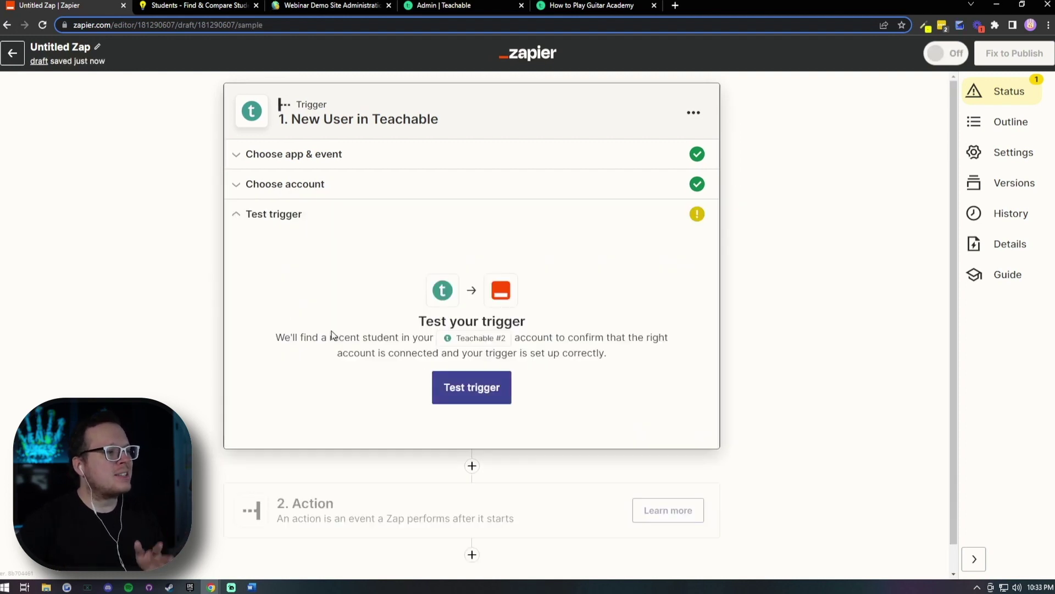
left_click(472, 387)
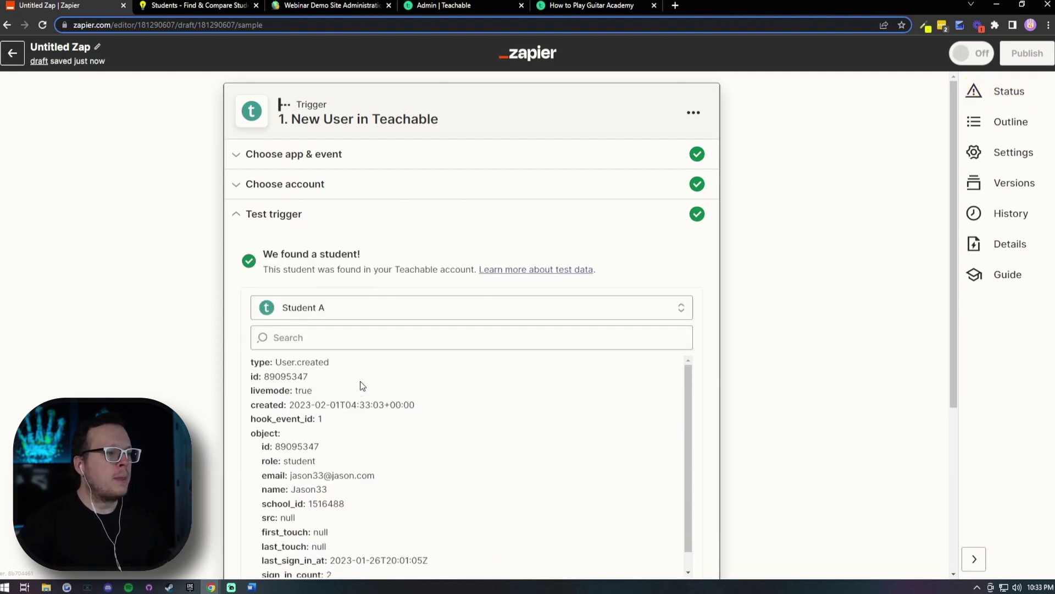
Review the sample student data and continue to the Action step
scroll(269, 254, "down", 1)
left_click_drag(271, 202, 303, 200)
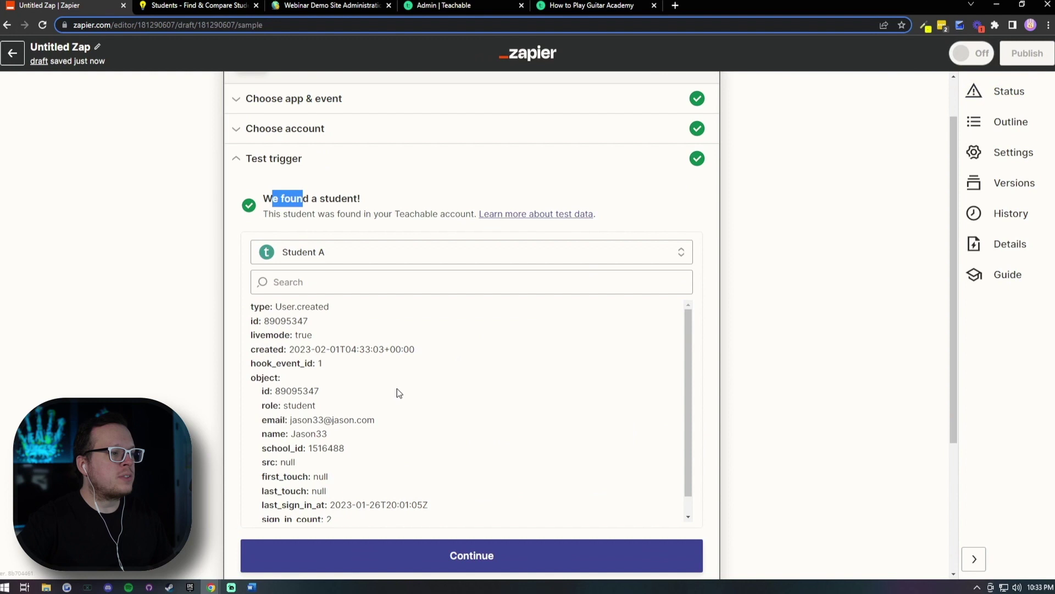
scroll(406, 427, "down", 3)
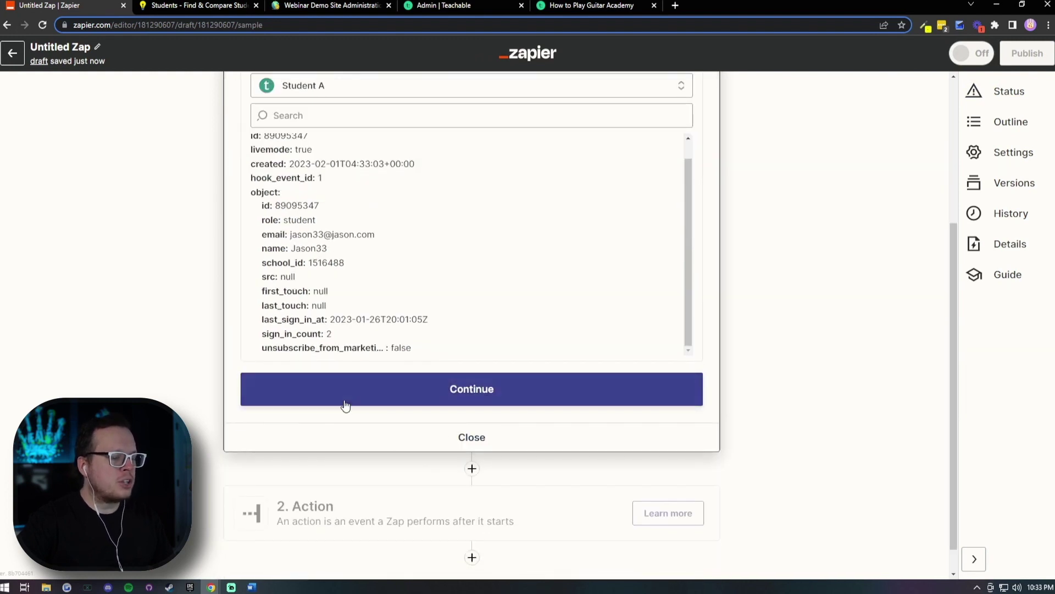
left_click(414, 390)
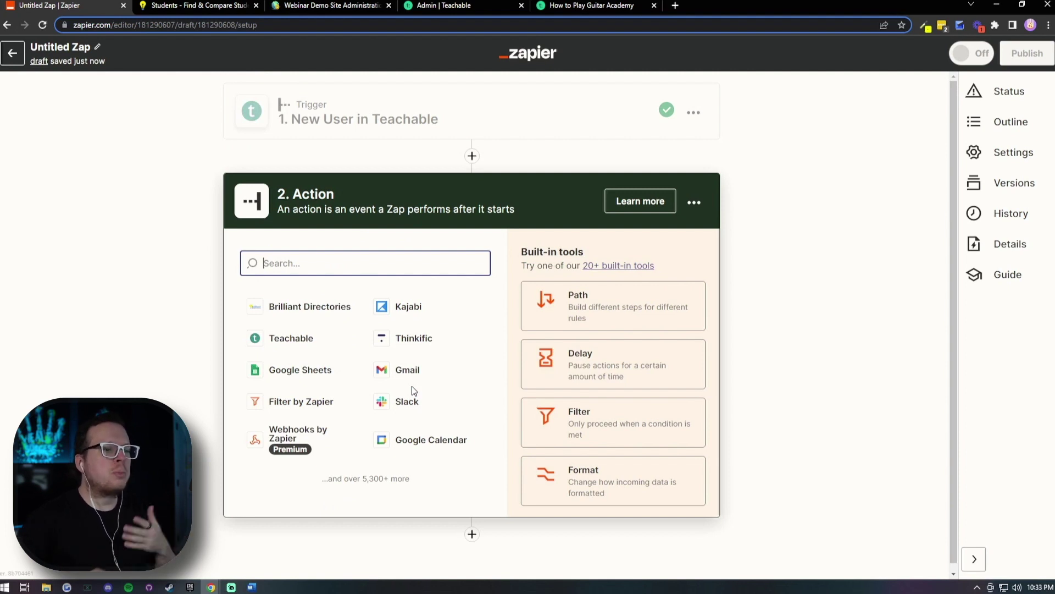
Make step 2 a Brilliant Directories Create User action and list its connected accounts
left_click(306, 312)
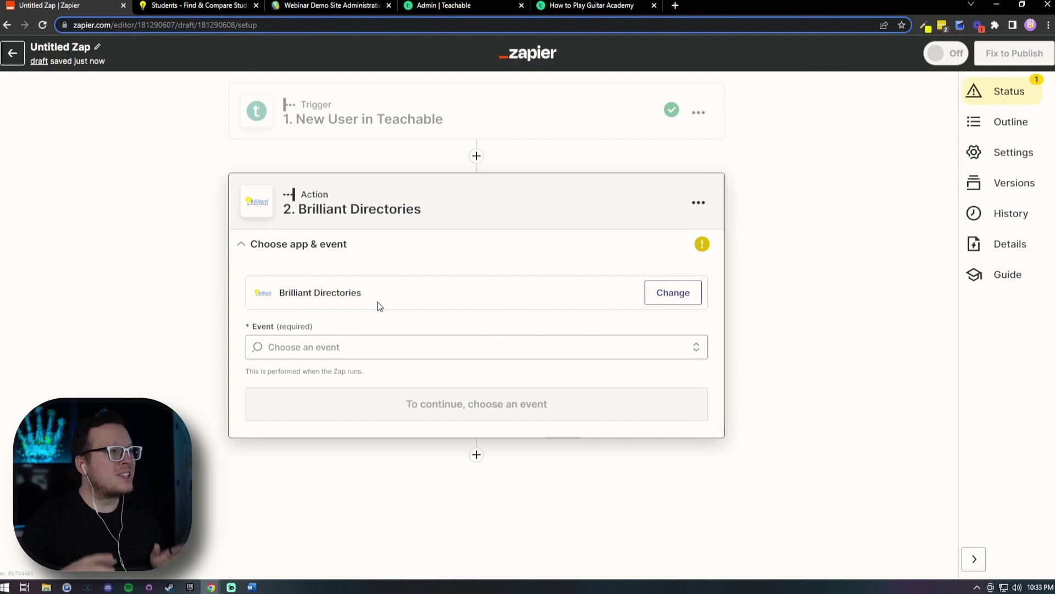
left_click(343, 341)
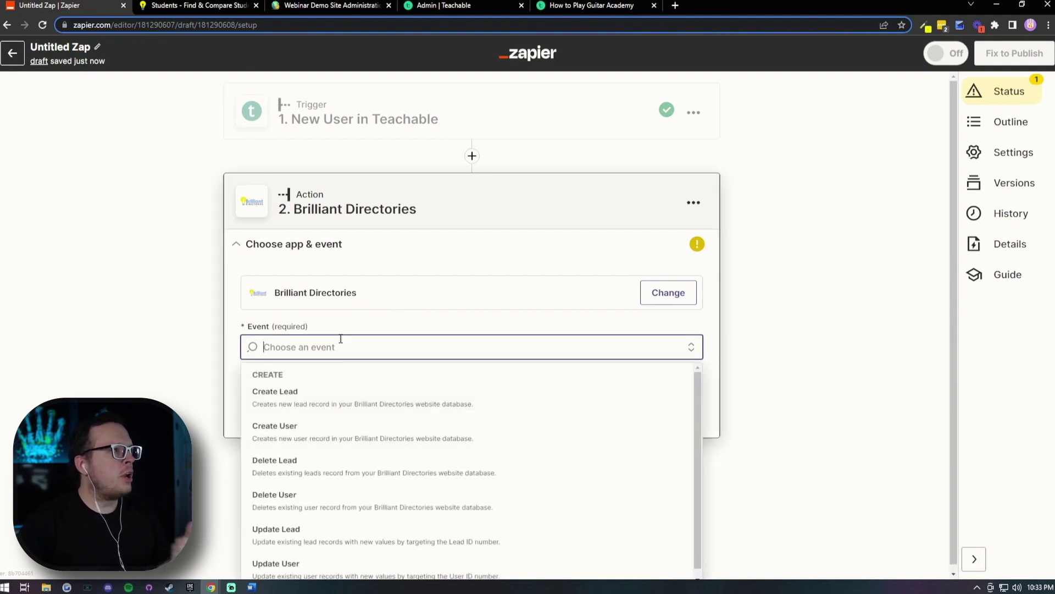
left_click(335, 434)
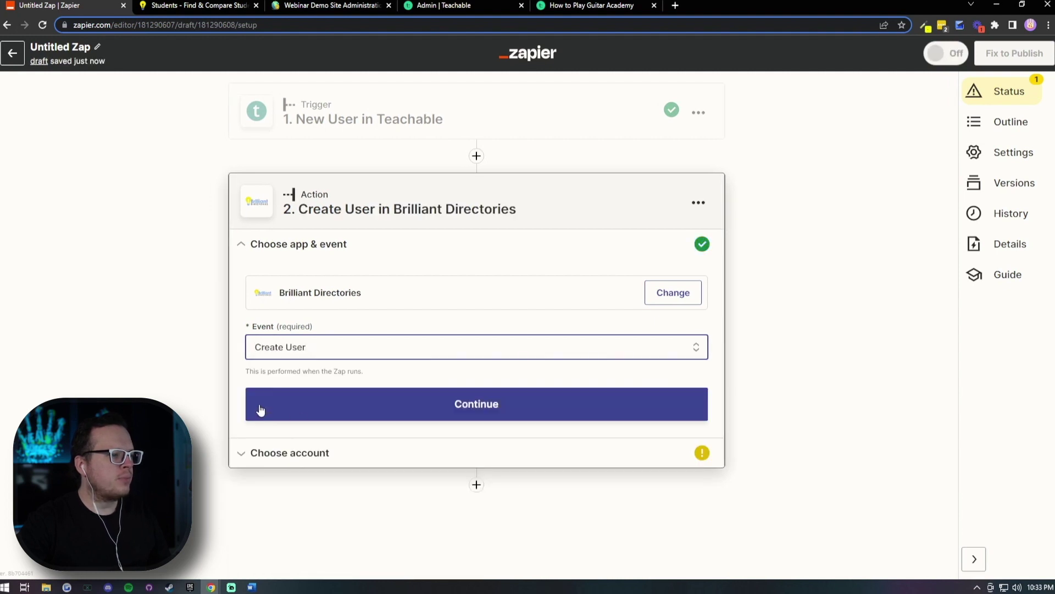
left_click(410, 412)
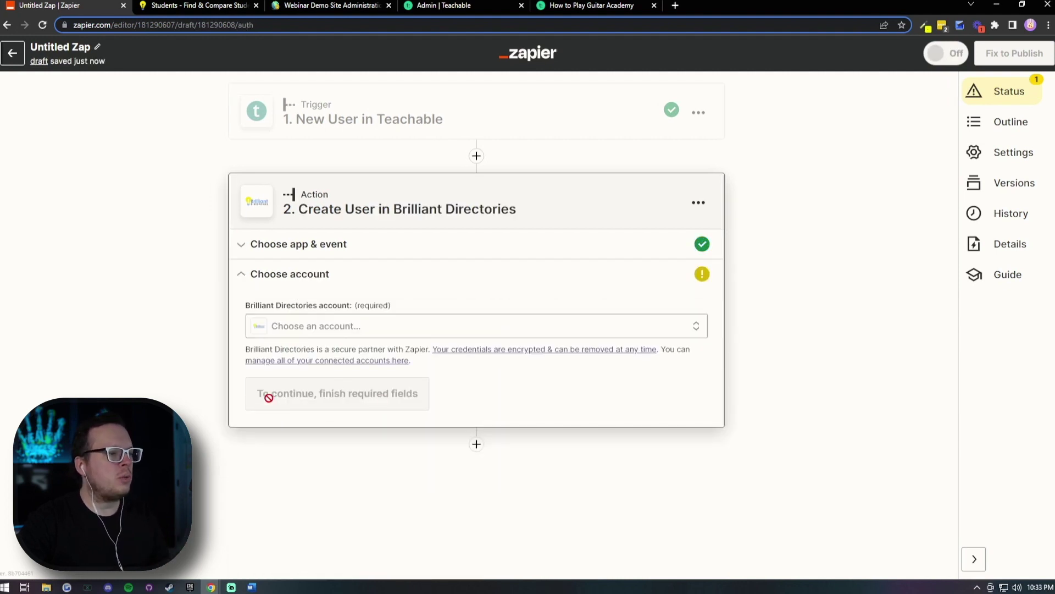
left_click(386, 331)
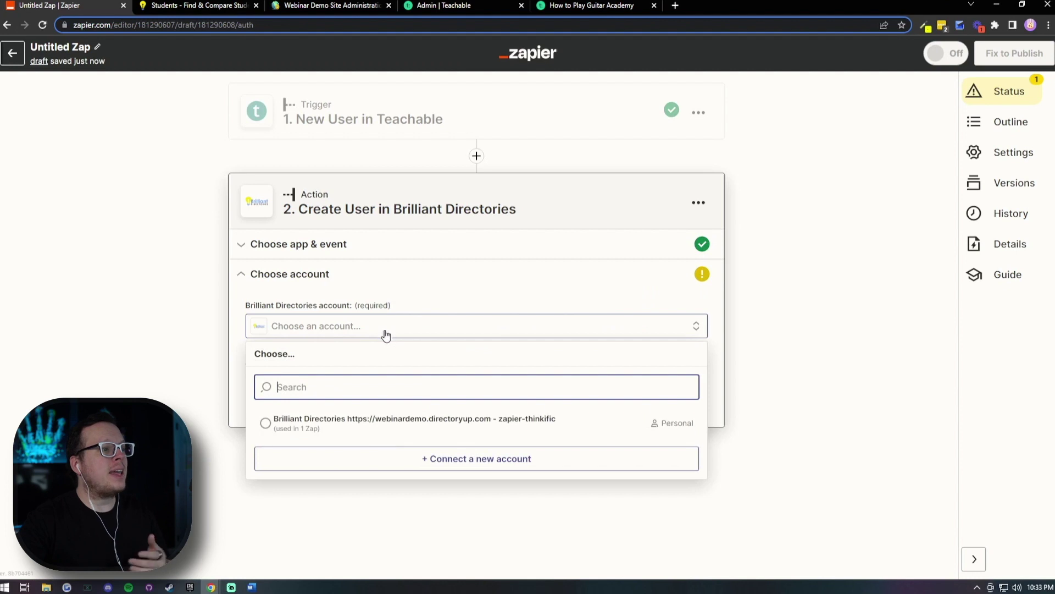
Start a new Brilliant Directories connection, centre its form, and open the site's API Details page
left_click(440, 458)
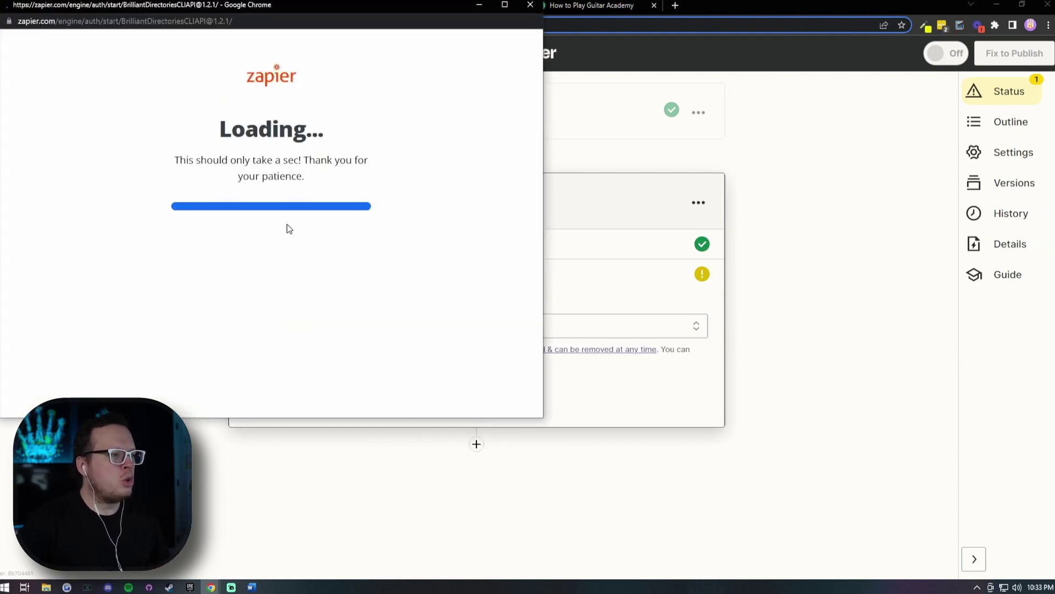
left_click_drag(166, 7, 389, 73)
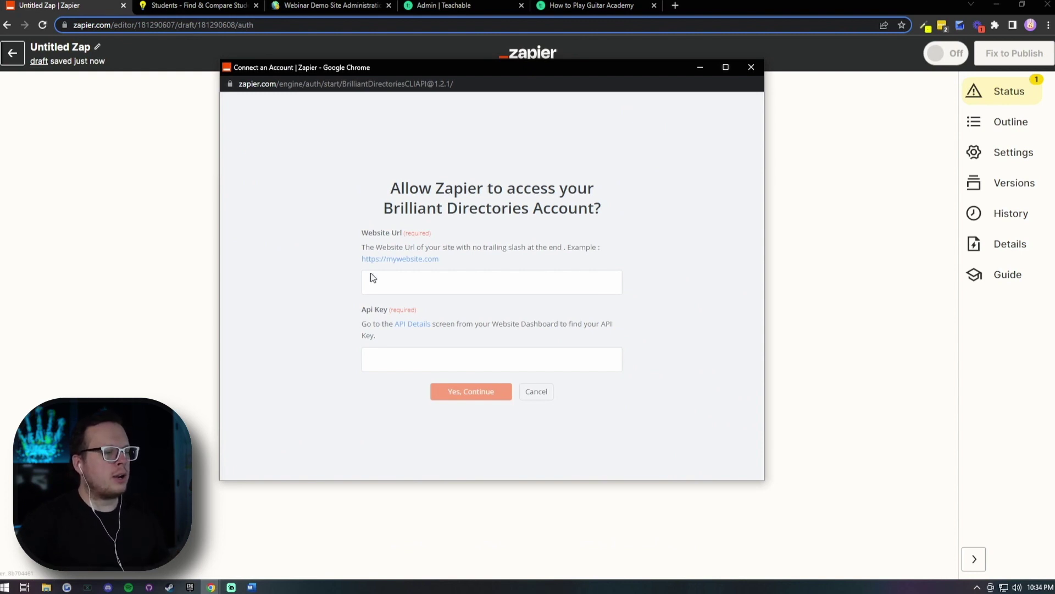
left_click(404, 330)
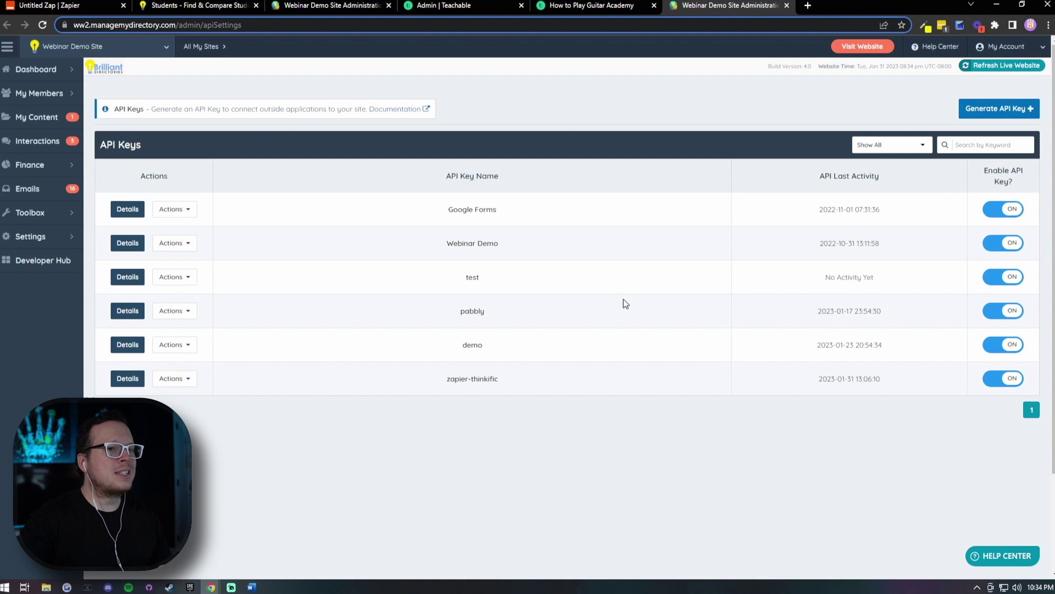
Generate a Brilliant Directories API key nicknamed teachable1 and copy its token
left_click(992, 109)
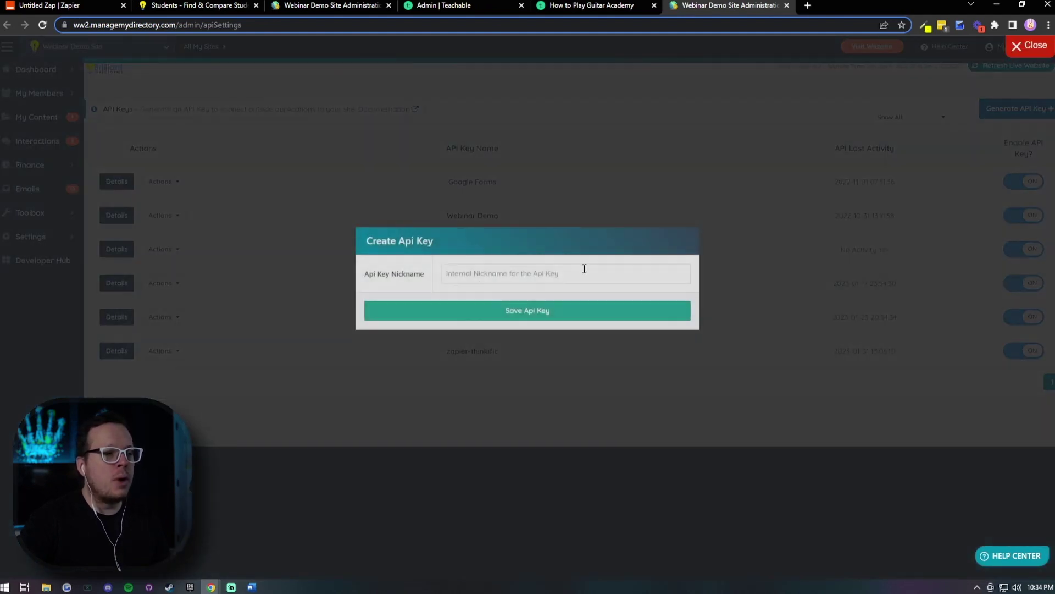
left_click(479, 275)
type("teachable")
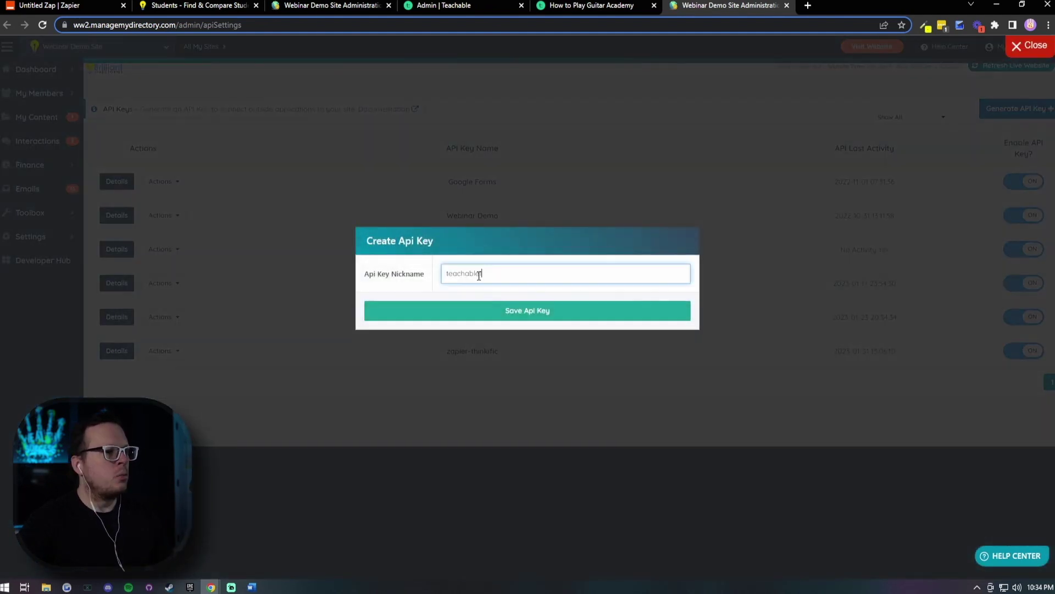
type("1")
left_click_drag(511, 273, 432, 283)
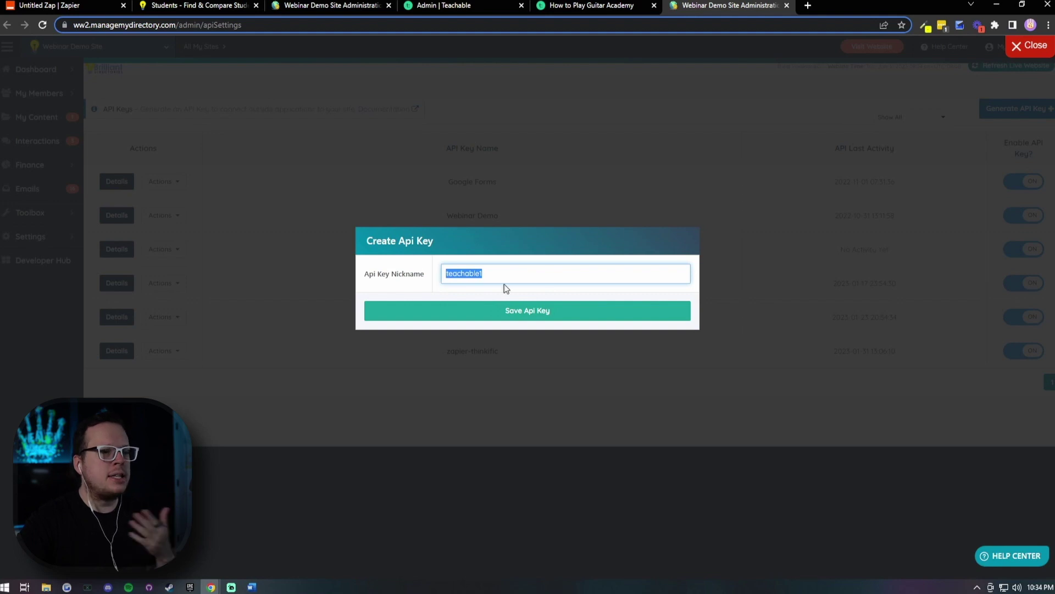
left_click(516, 313)
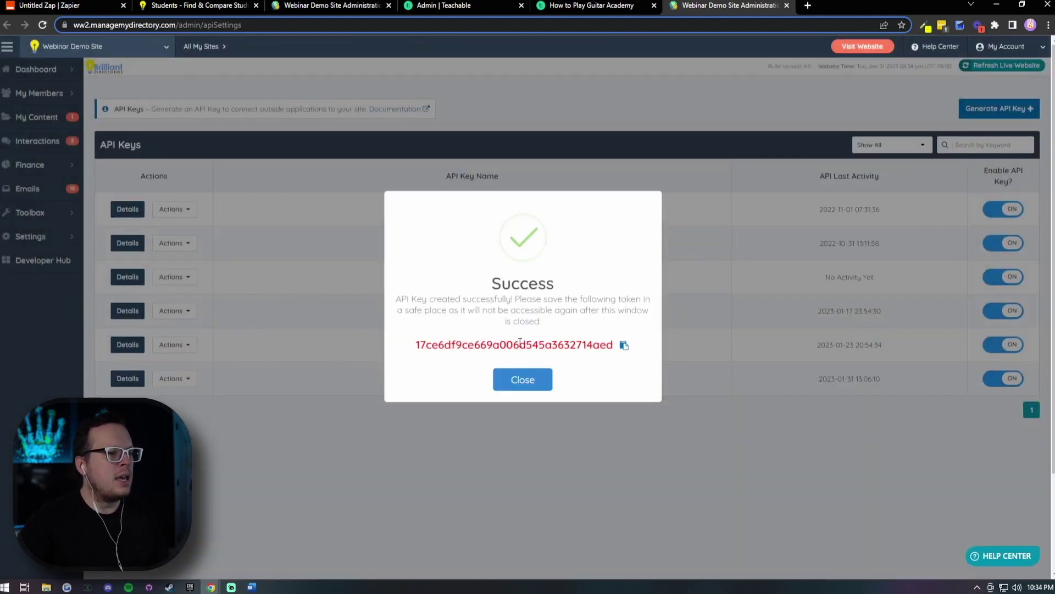
left_click(623, 349)
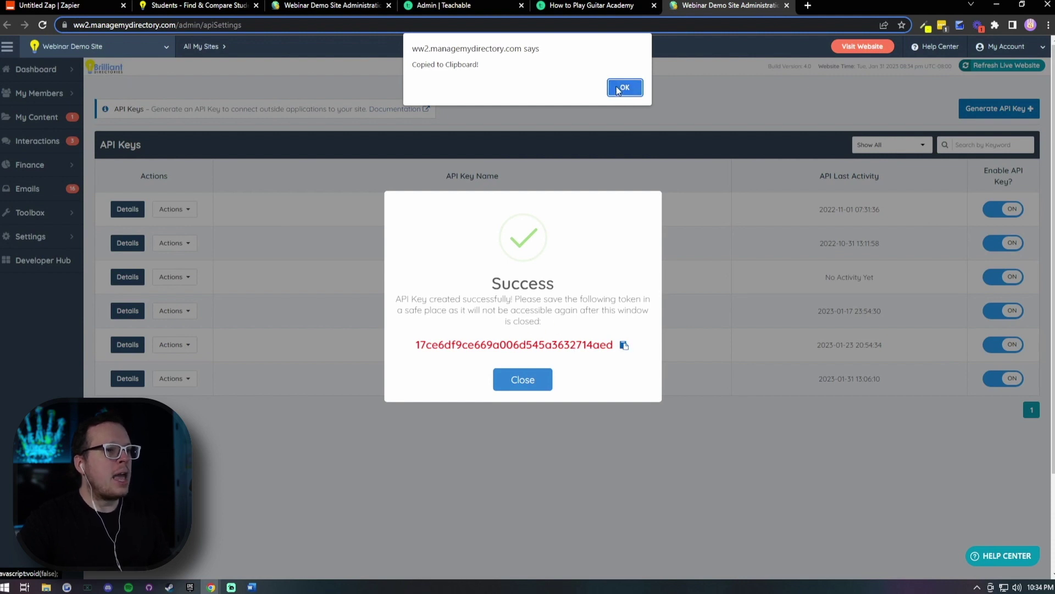
left_click(619, 90)
left_click(525, 380)
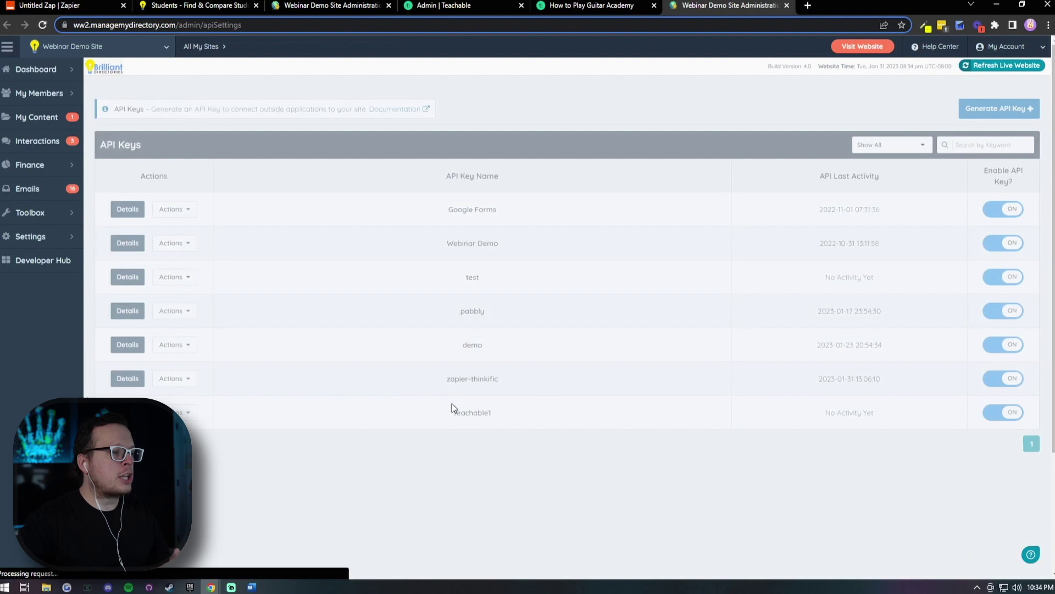
Paste the copied token into the connection form's Api Key field, then return to the API Keys page
key("alt+Tab")
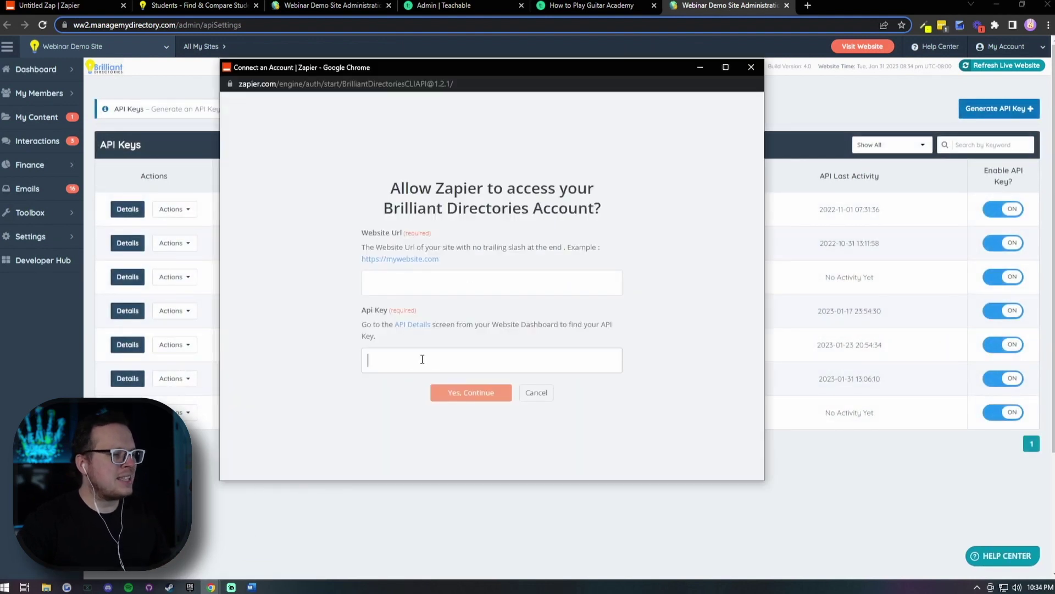
key("ctrl+v")
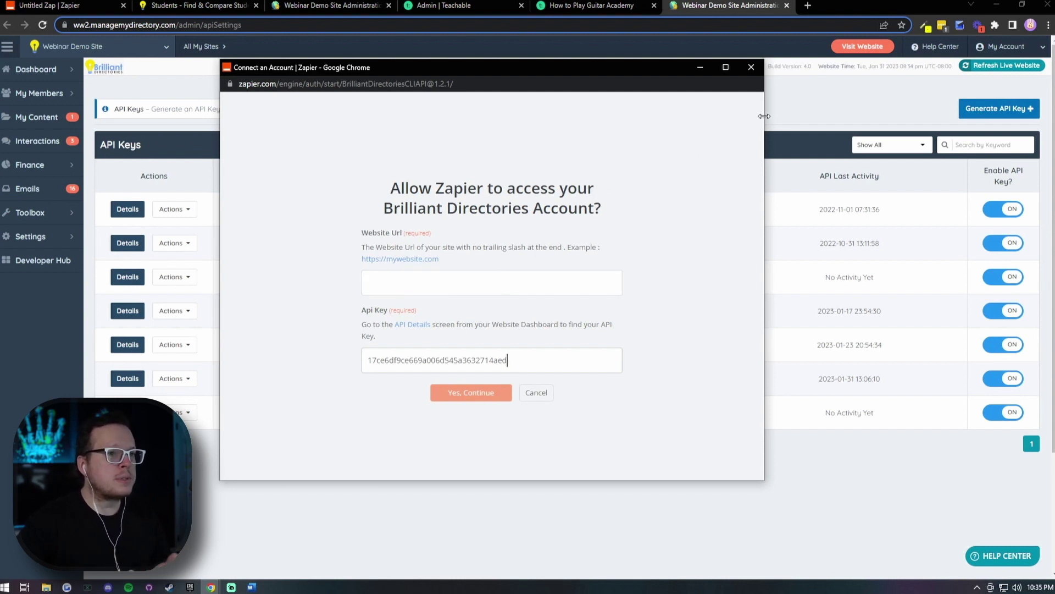
left_click(789, 106)
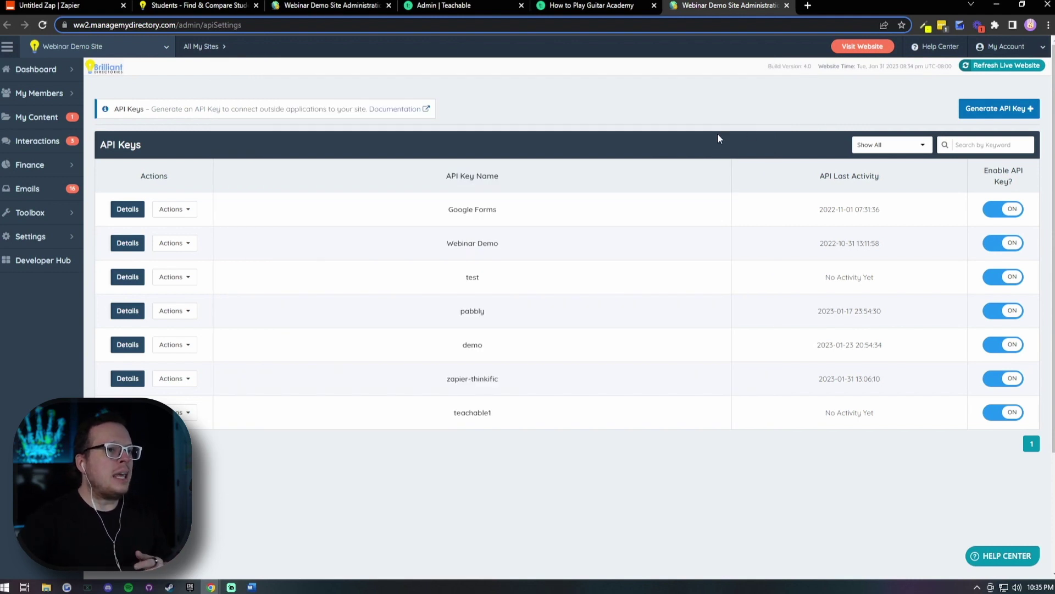
Open the live directory site at webinardemo.directoryup.com/home in a new tab and copy its address
left_click(851, 50)
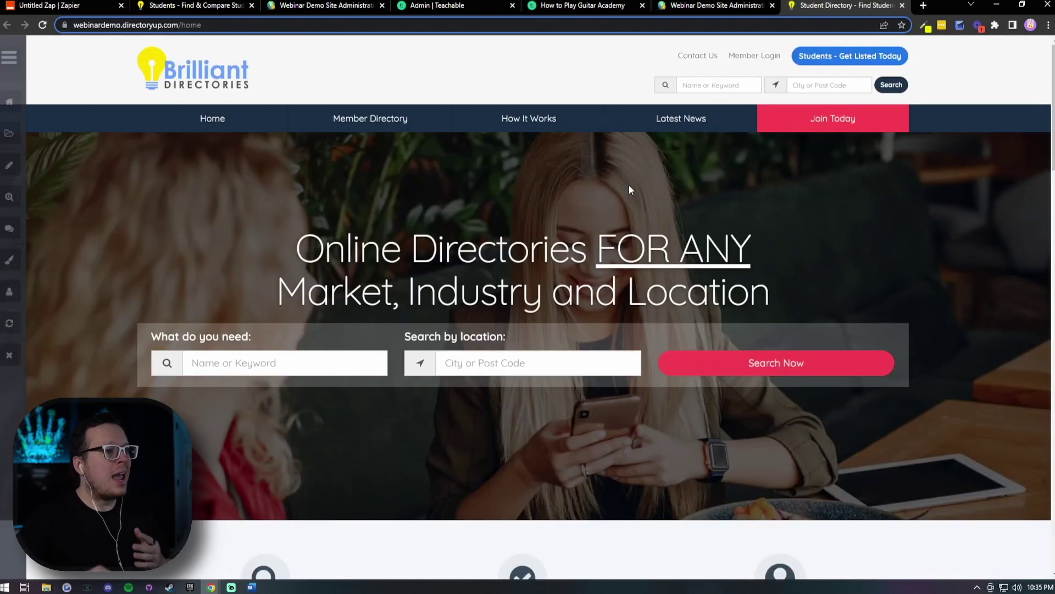
left_click(164, 26)
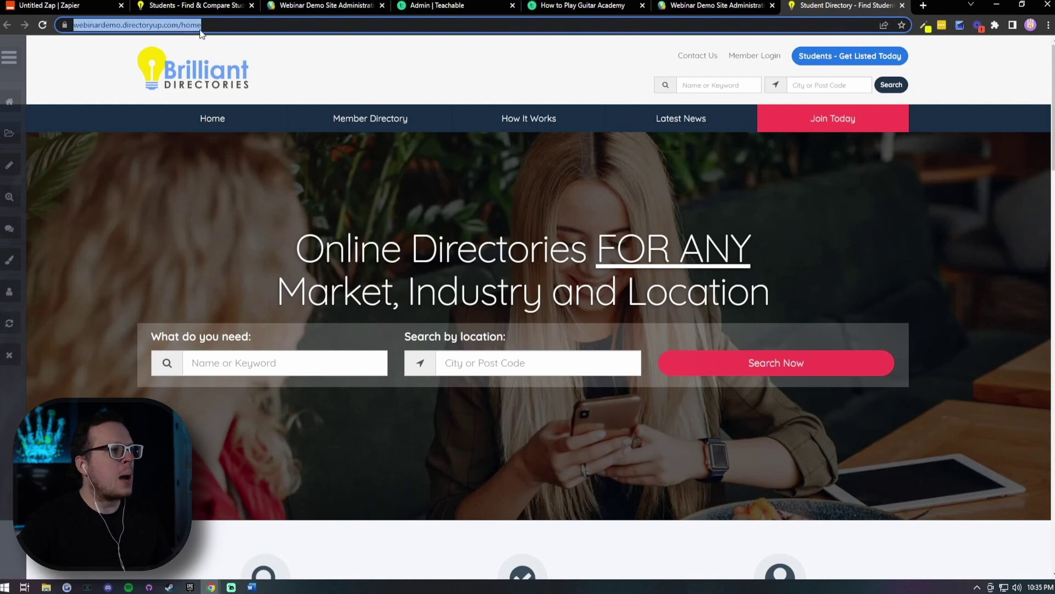
Connect the Brilliant Directories account with Website Url webinardemo.directoryup.com, trimming off /home
key("alt+Tab")
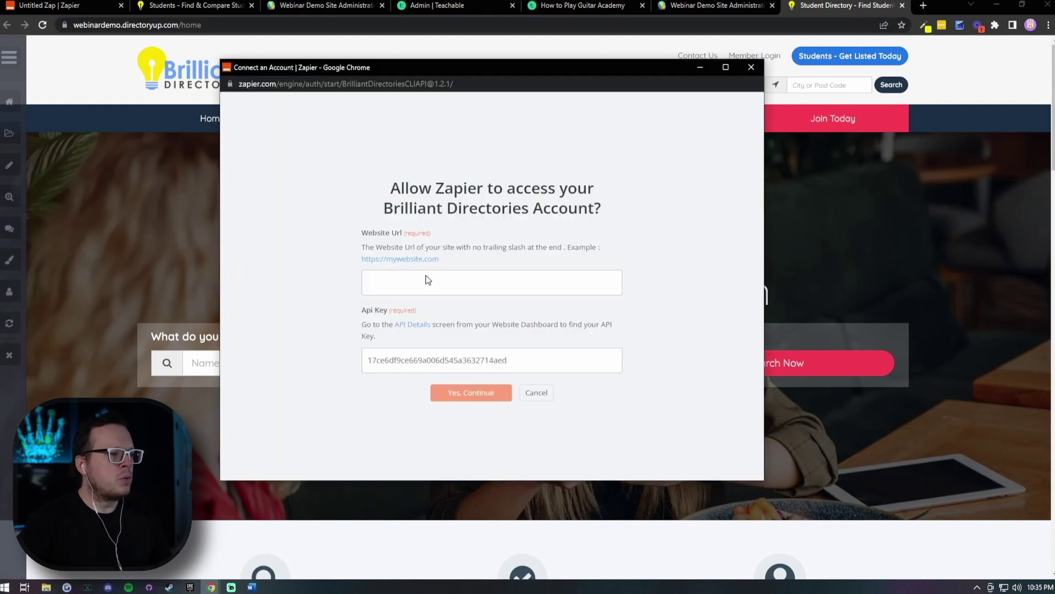
key("ctrl+v")
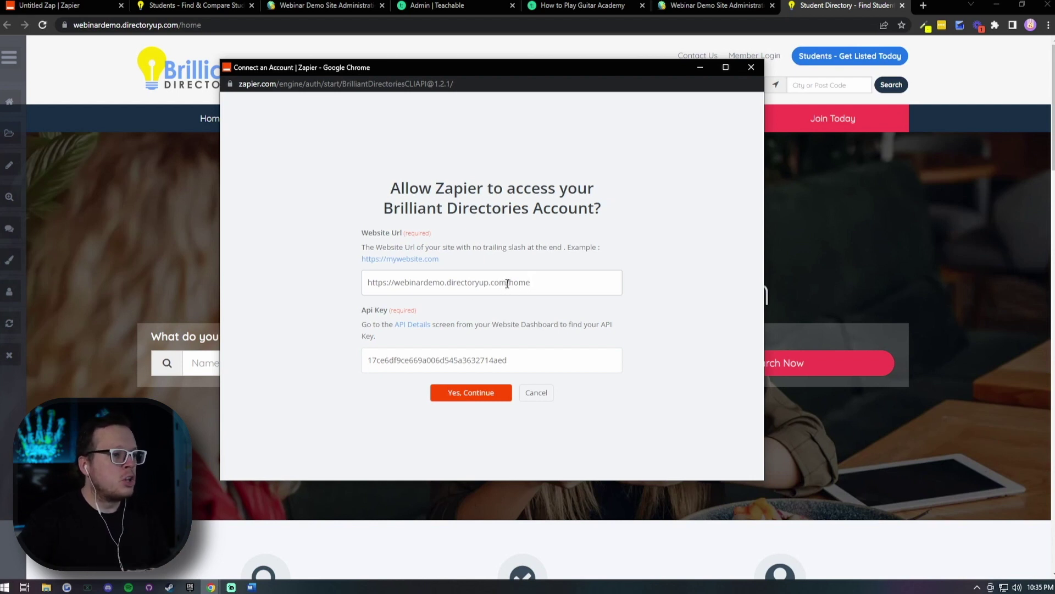
left_click_drag(506, 284, 539, 283)
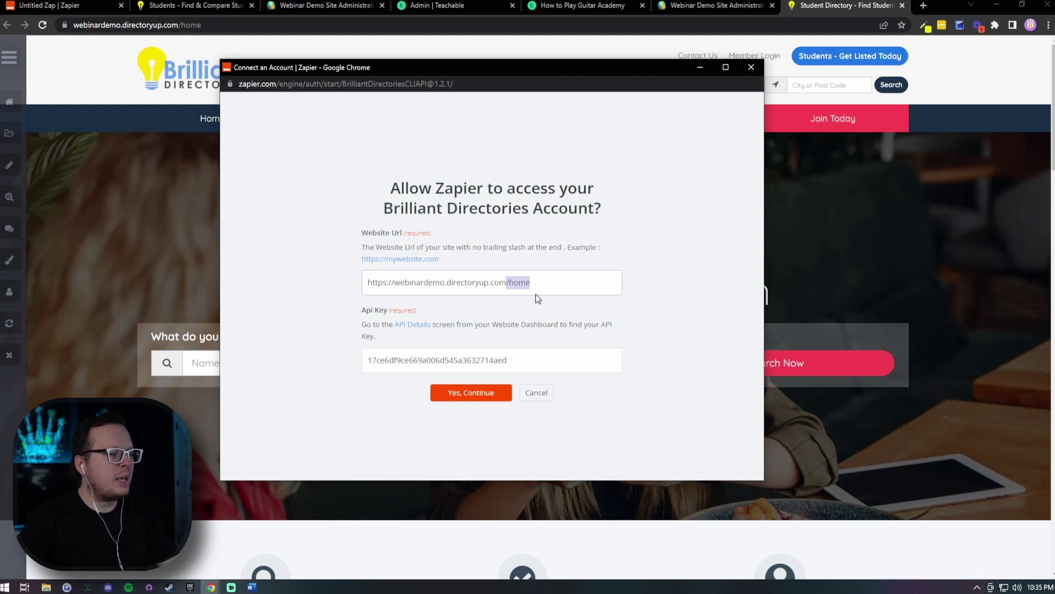
key("BackSpace")
double_click(509, 283)
left_click(511, 283)
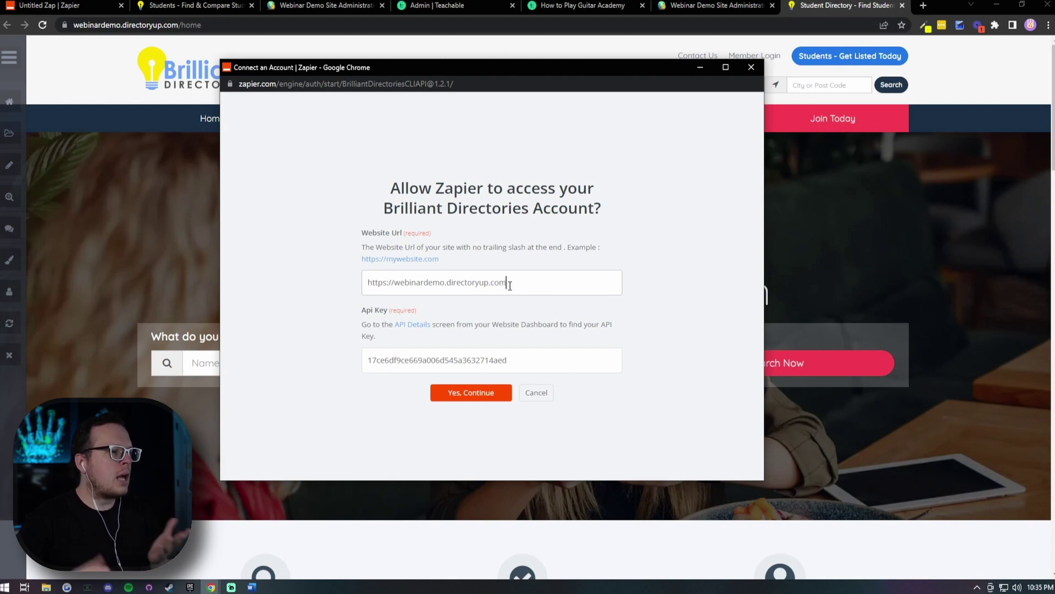
left_click(469, 395)
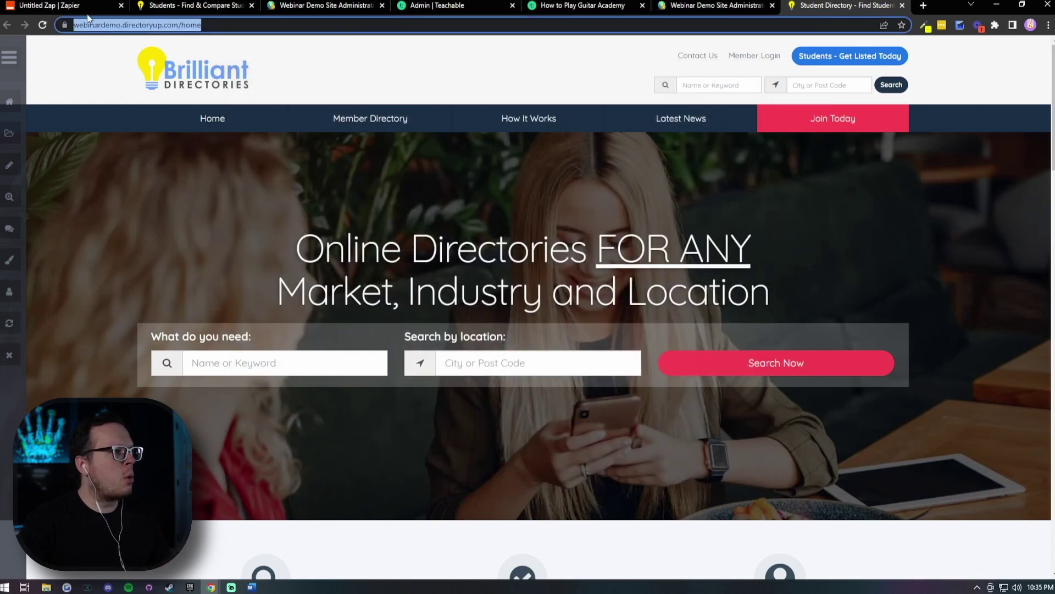
left_click(84, 7)
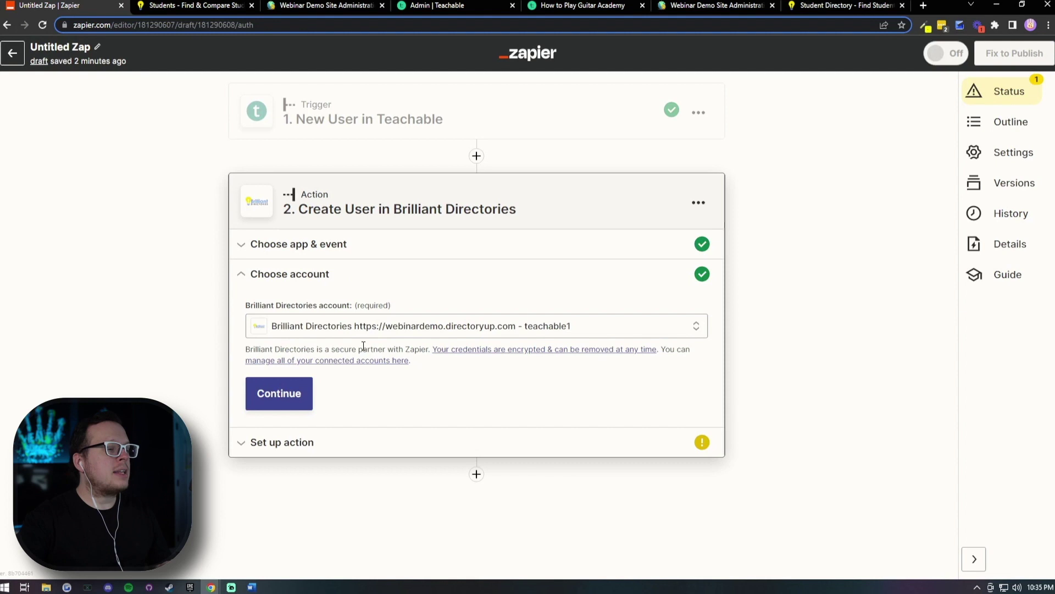
In the Create User fields, map email to Teachable's 1. User Email
left_click(288, 392)
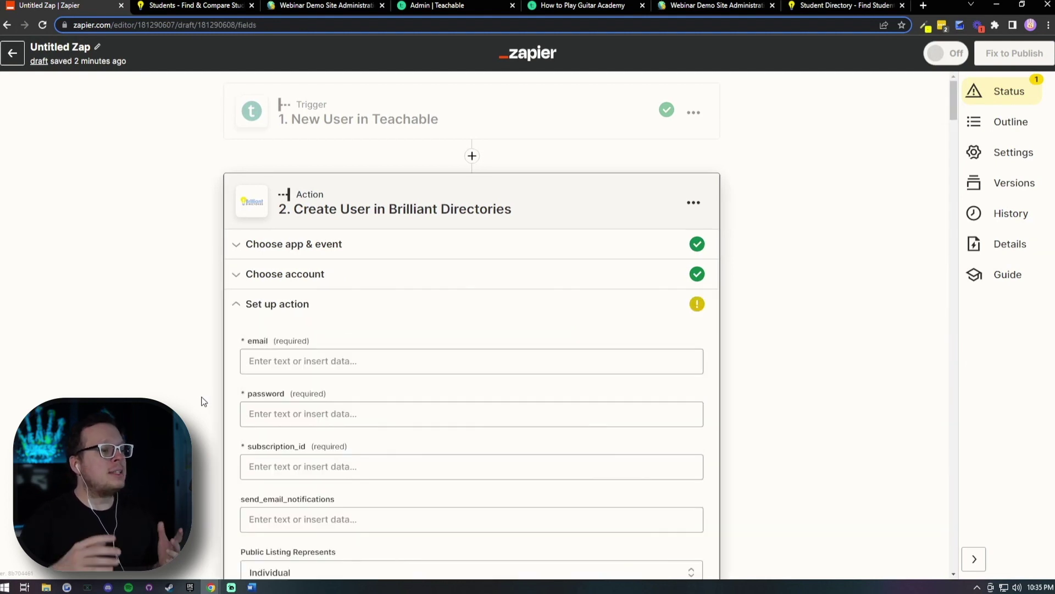
scroll(206, 391, "down", 2)
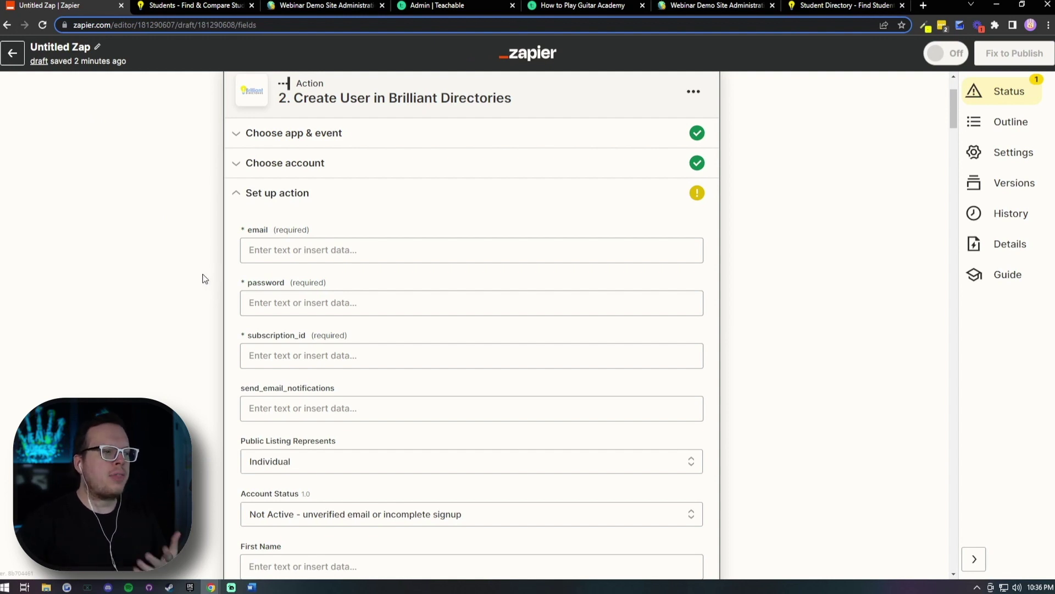
left_click(274, 252)
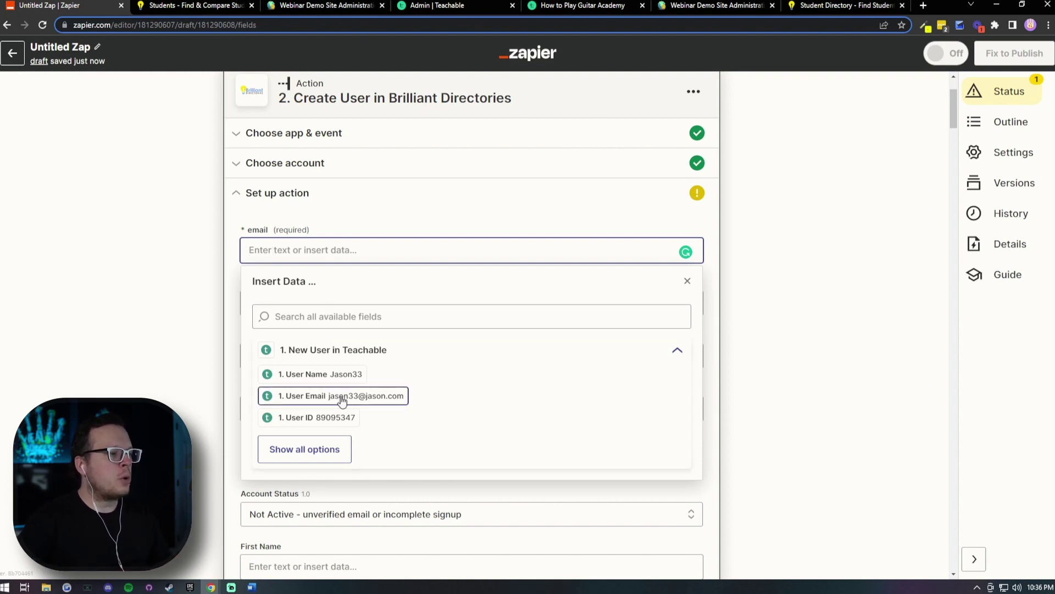
left_click(312, 398)
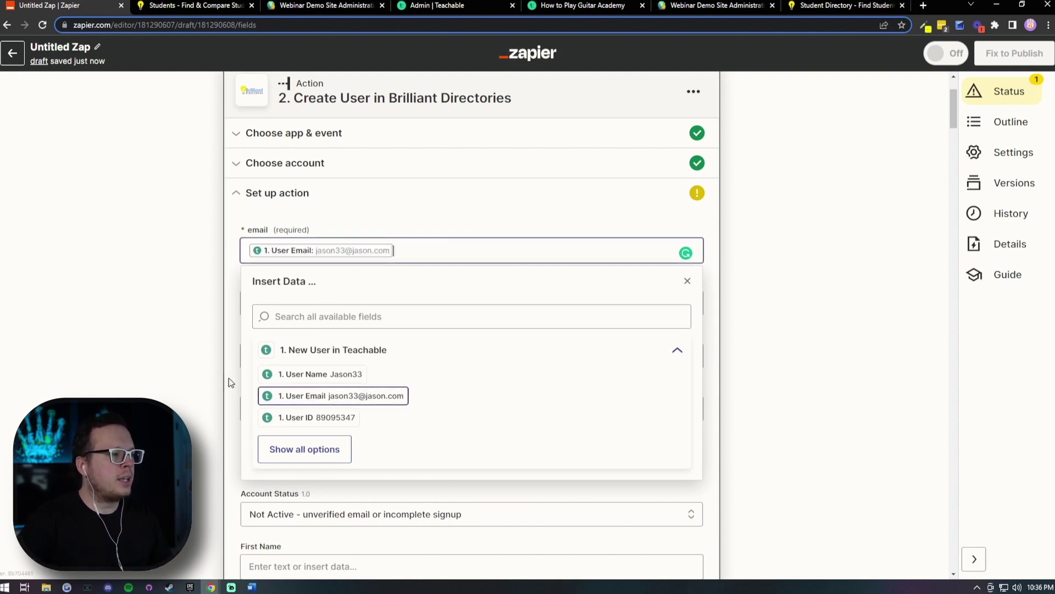
left_click(181, 355)
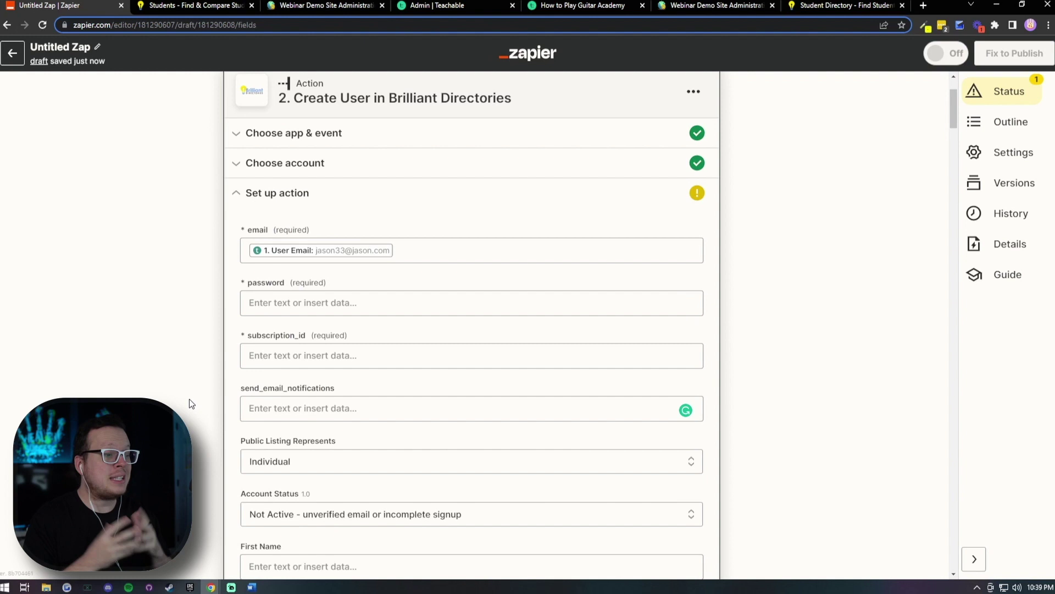
Map First Name to Teachable's 1. User Name and finish the action setup
scroll(189, 398, "down", 3)
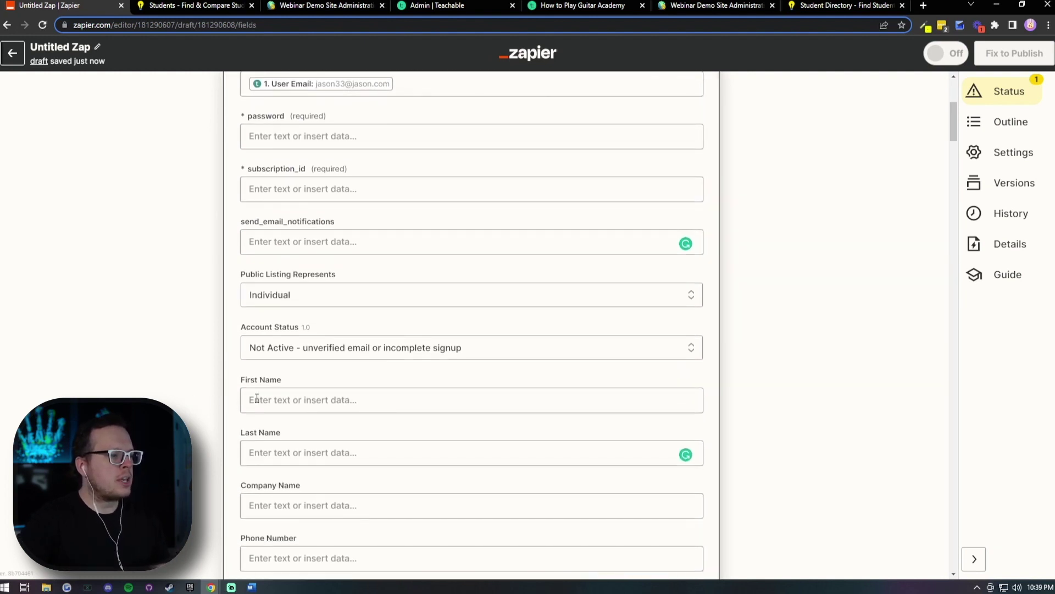
left_click(256, 399)
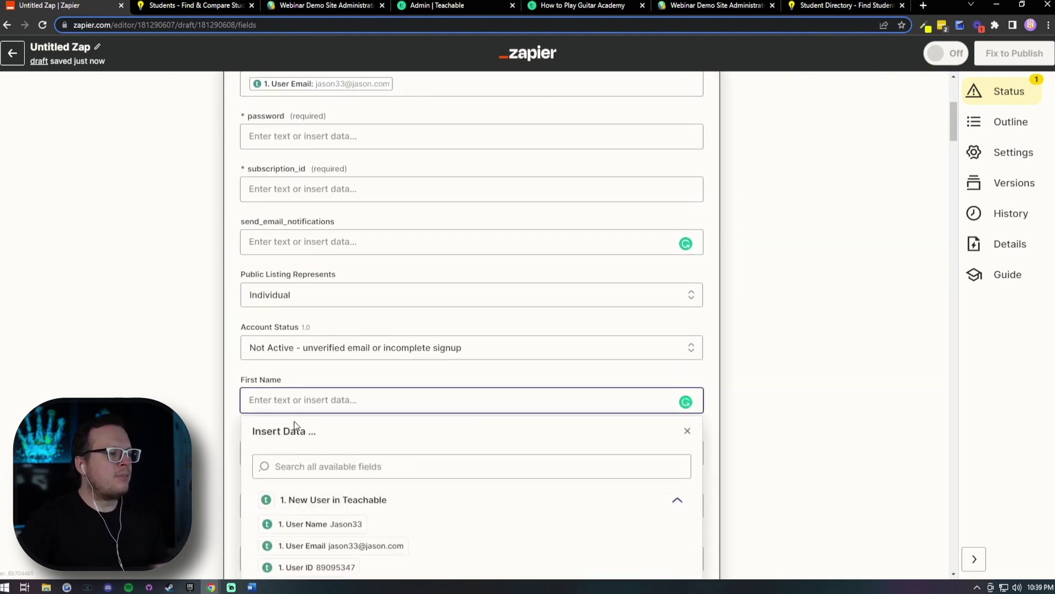
left_click(341, 524)
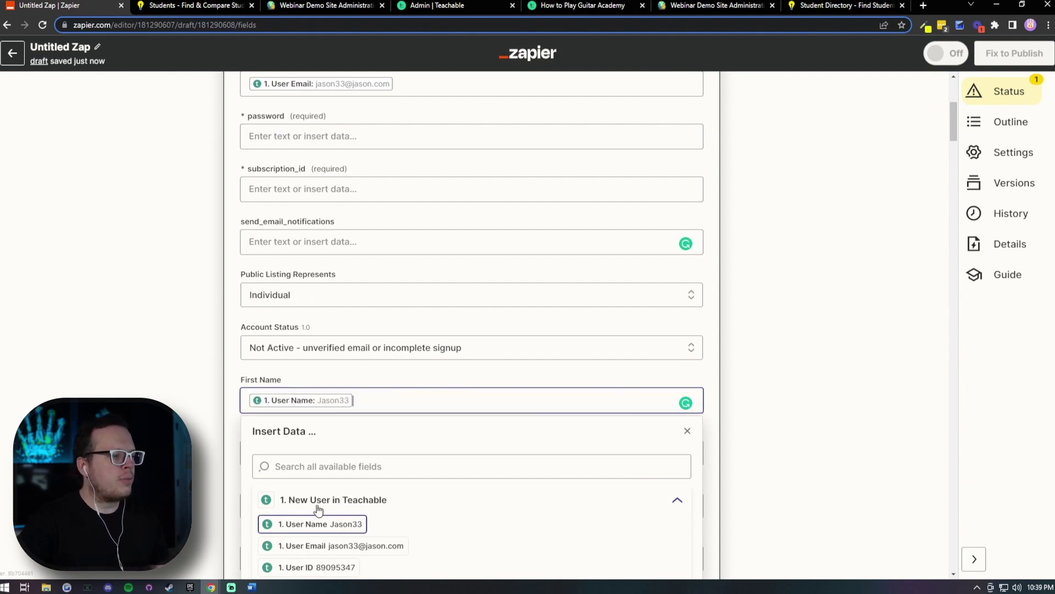
left_click(188, 421)
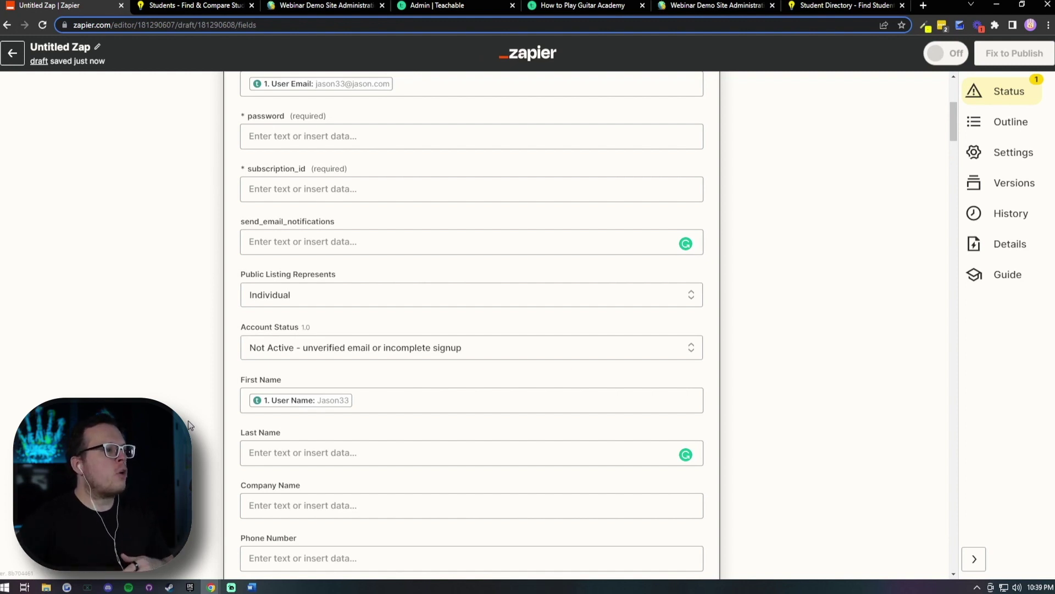
scroll(188, 420, "down", 2)
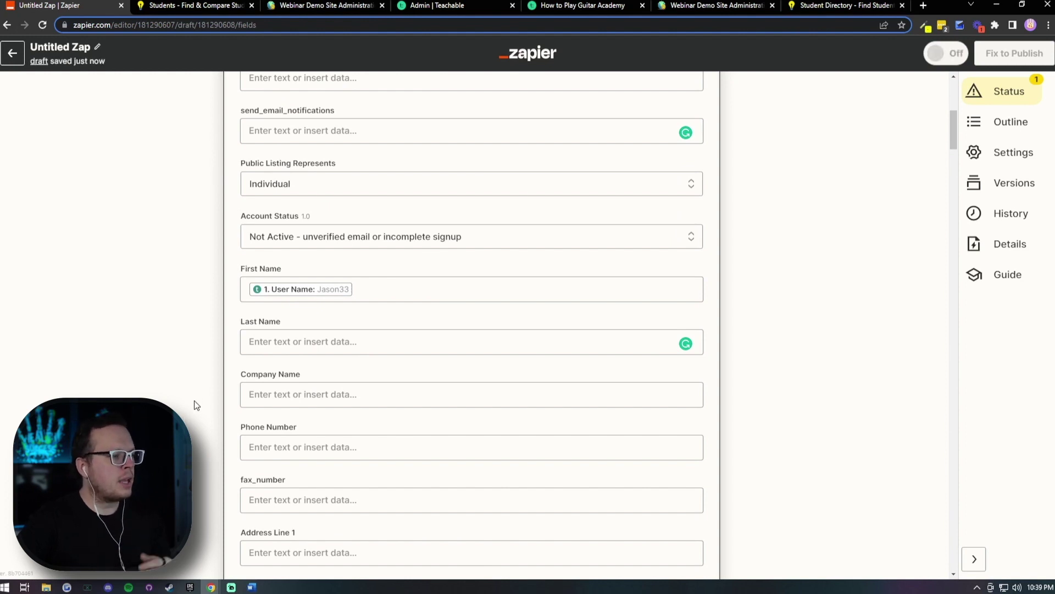
scroll(194, 405, "down", 15)
left_click(371, 446)
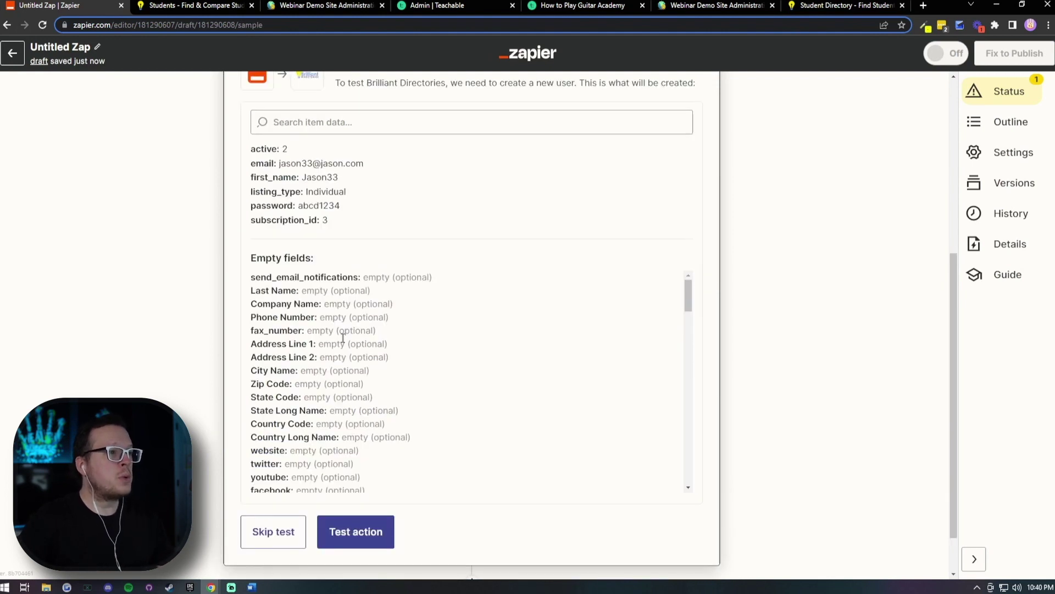
Send a test user to Brilliant Directories, then publish the zap and turn it on
left_click(354, 531)
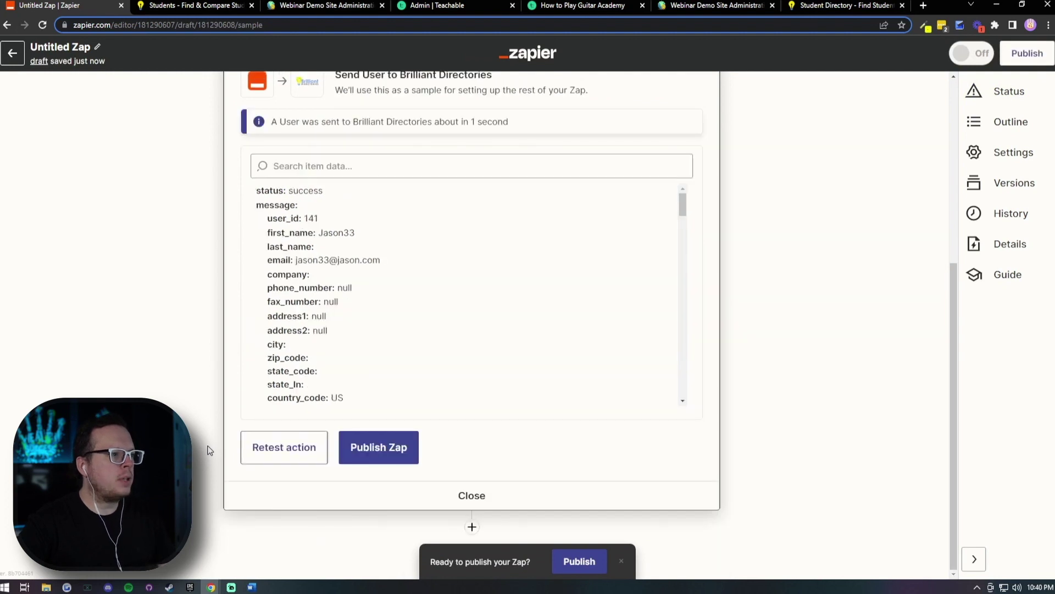
scroll(275, 307, "up", 1)
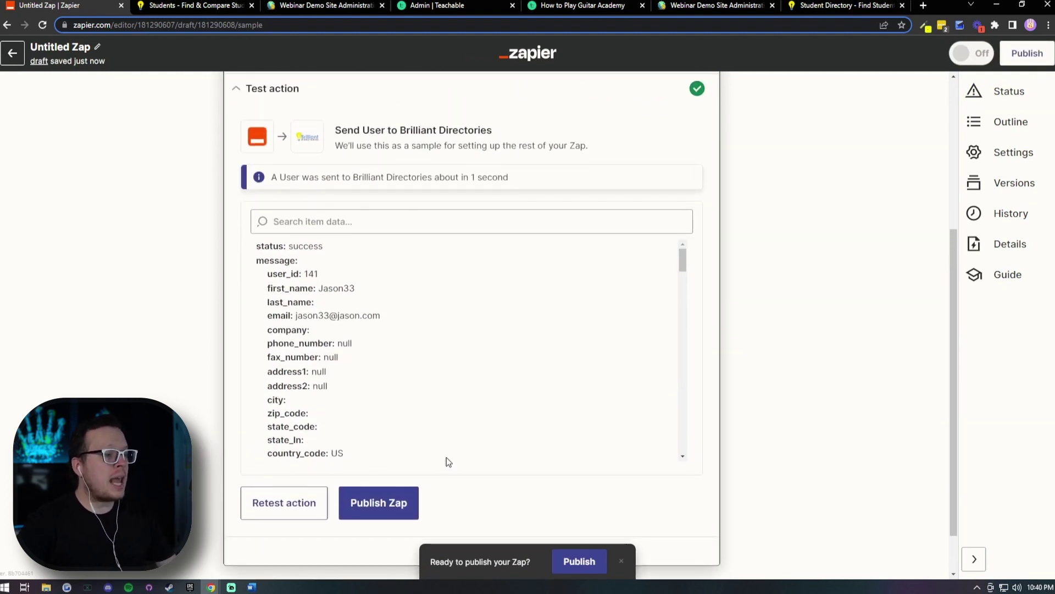
left_click(391, 499)
left_click(507, 327)
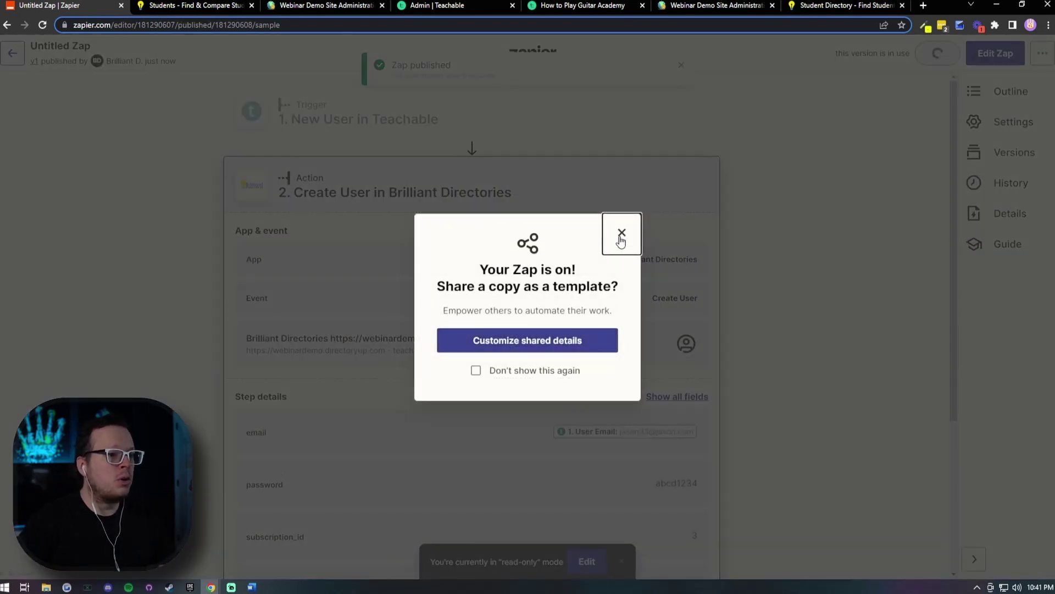
left_click(621, 236)
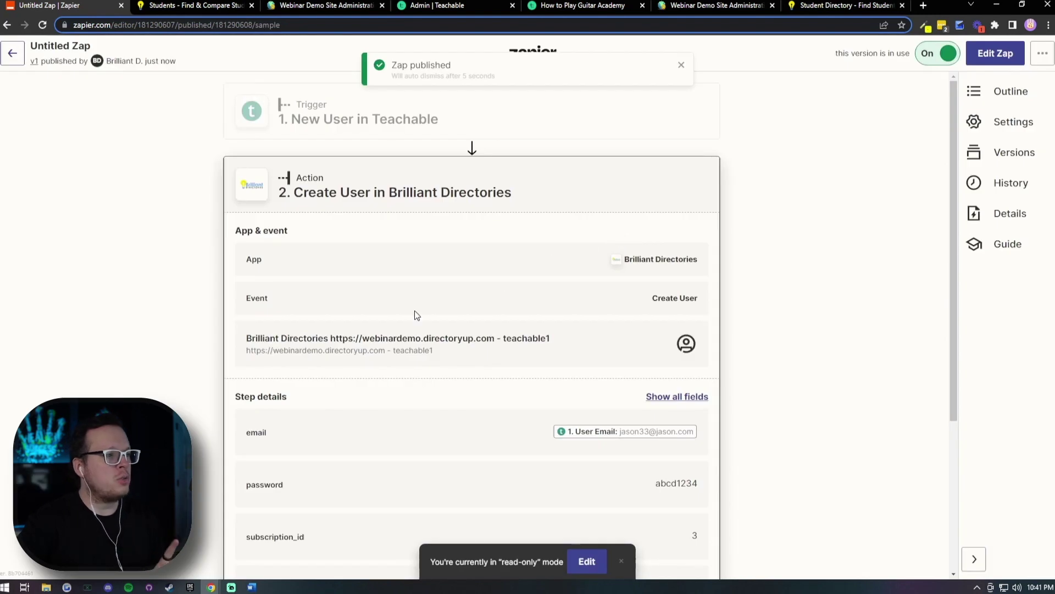
key("alt+Tab")
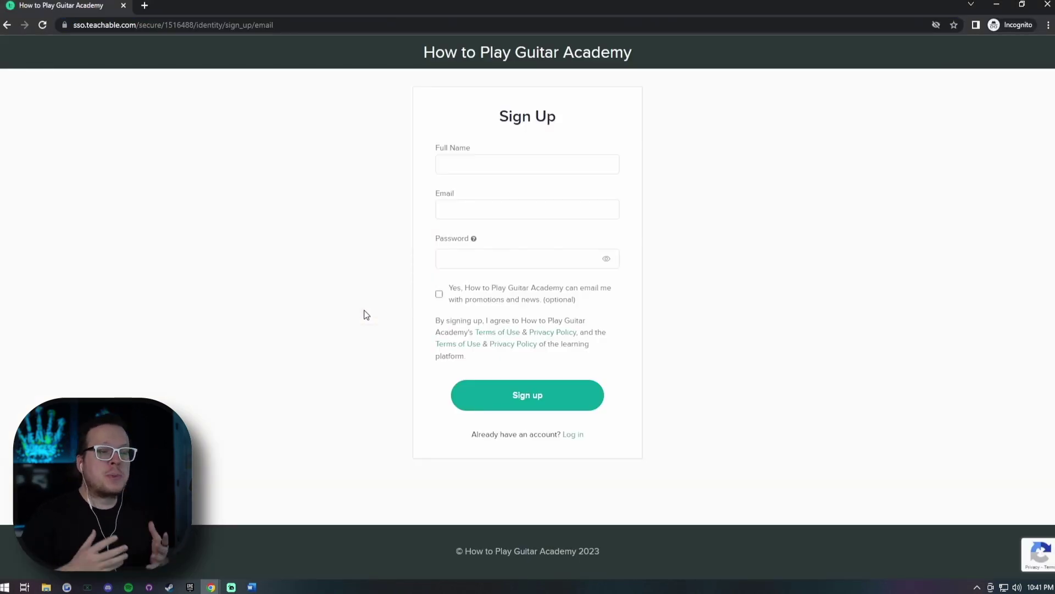
Sign up a new student to How to Play Guitar Academy with full name, email and password
left_click(444, 167)
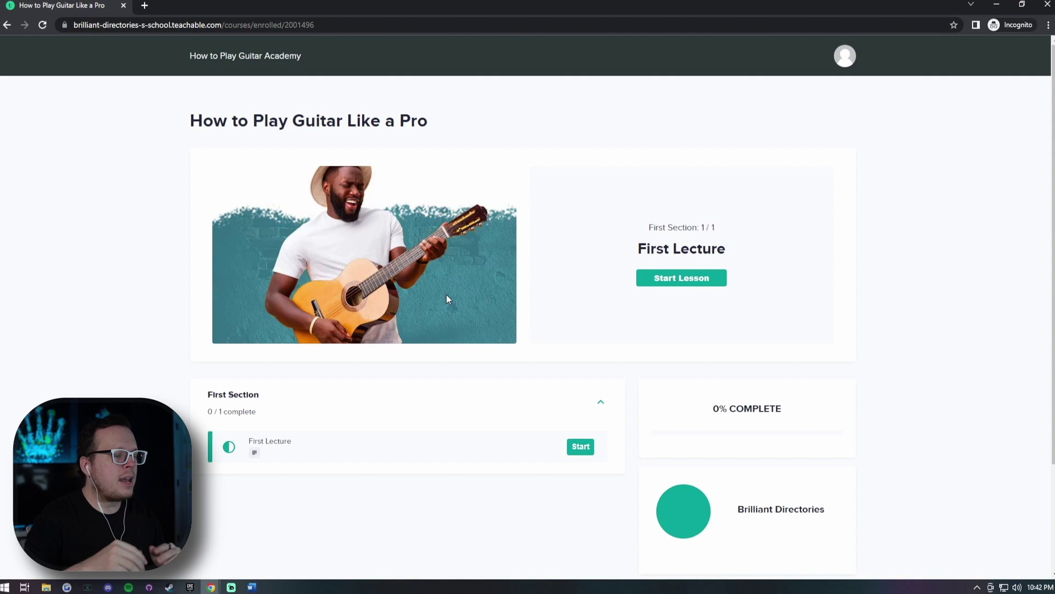
Reload the Brilliant Directories Student Community page to look for the new member
key("alt+Tab")
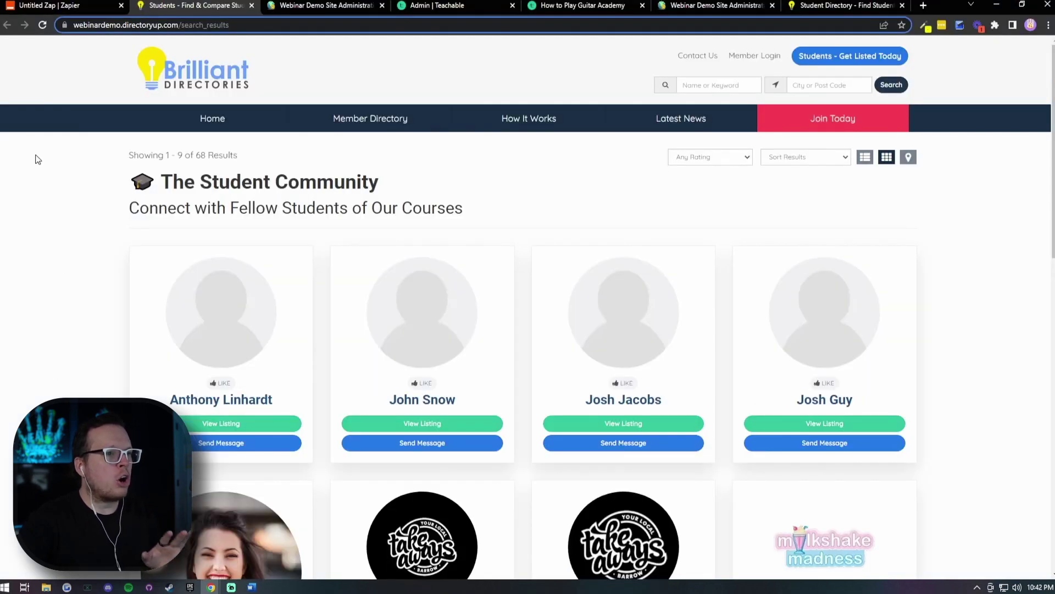
left_click(42, 25)
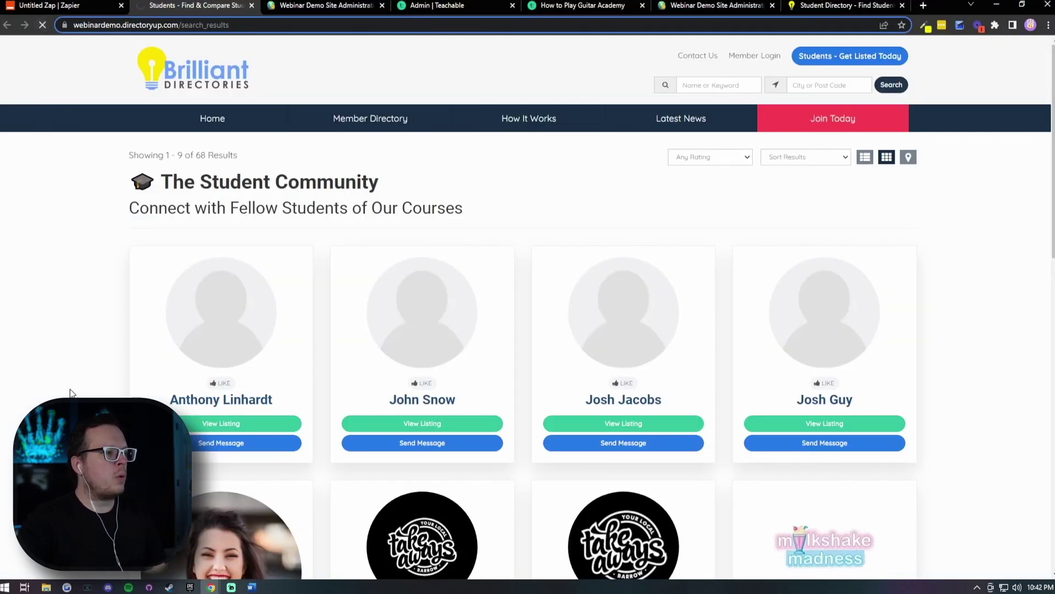